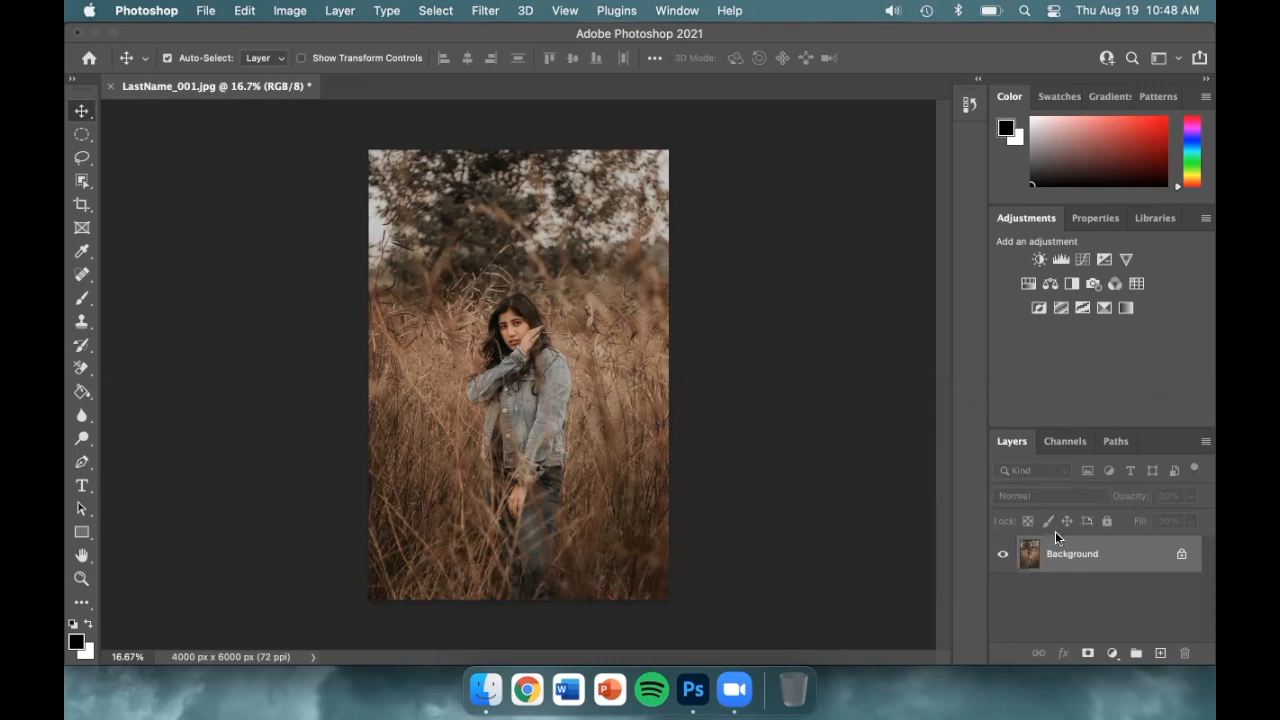
Duplicate the Background layer, add a new layer above it and rename it 'New Layer Name'
left_click_drag(1134, 557, 1160, 652)
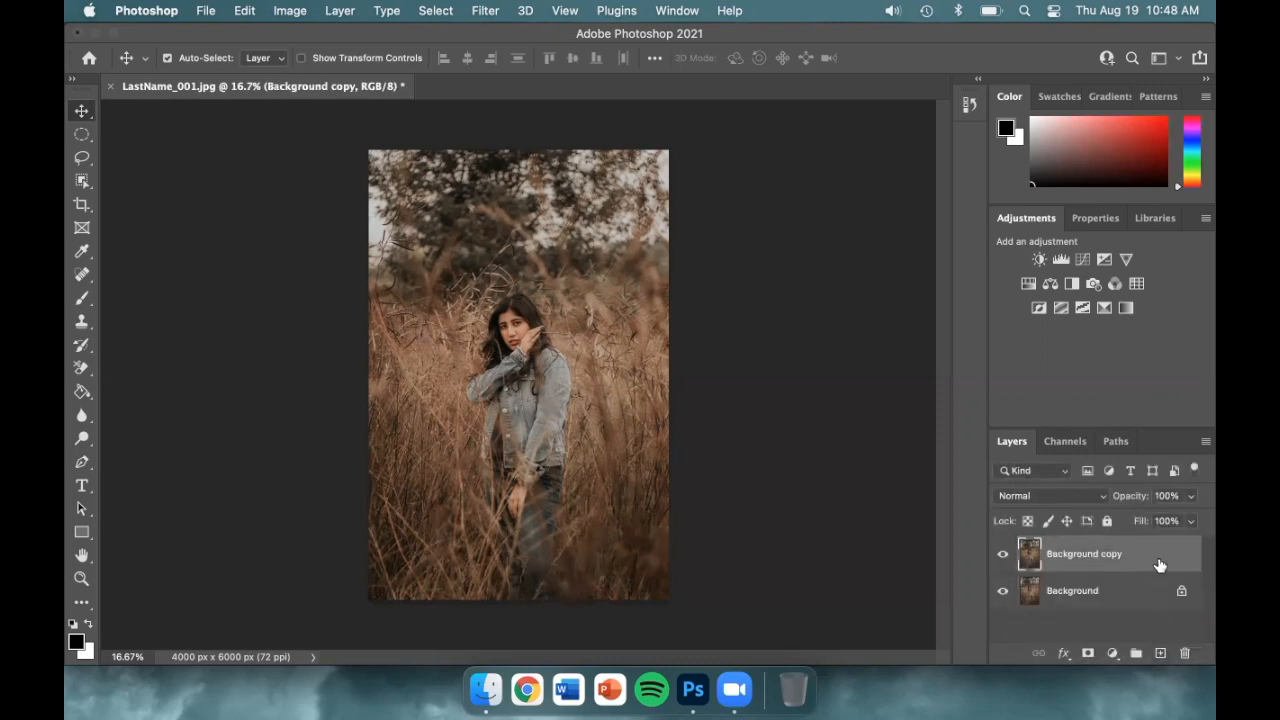
left_click(1157, 584)
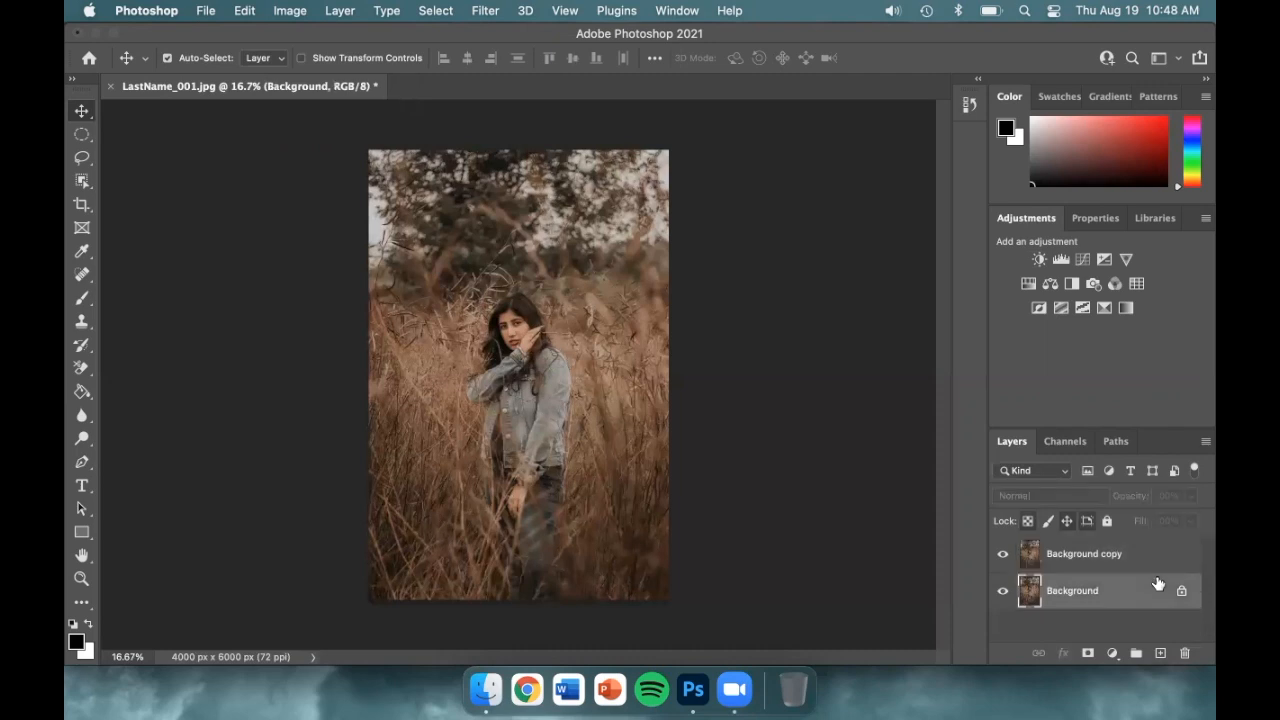
left_click(1157, 561)
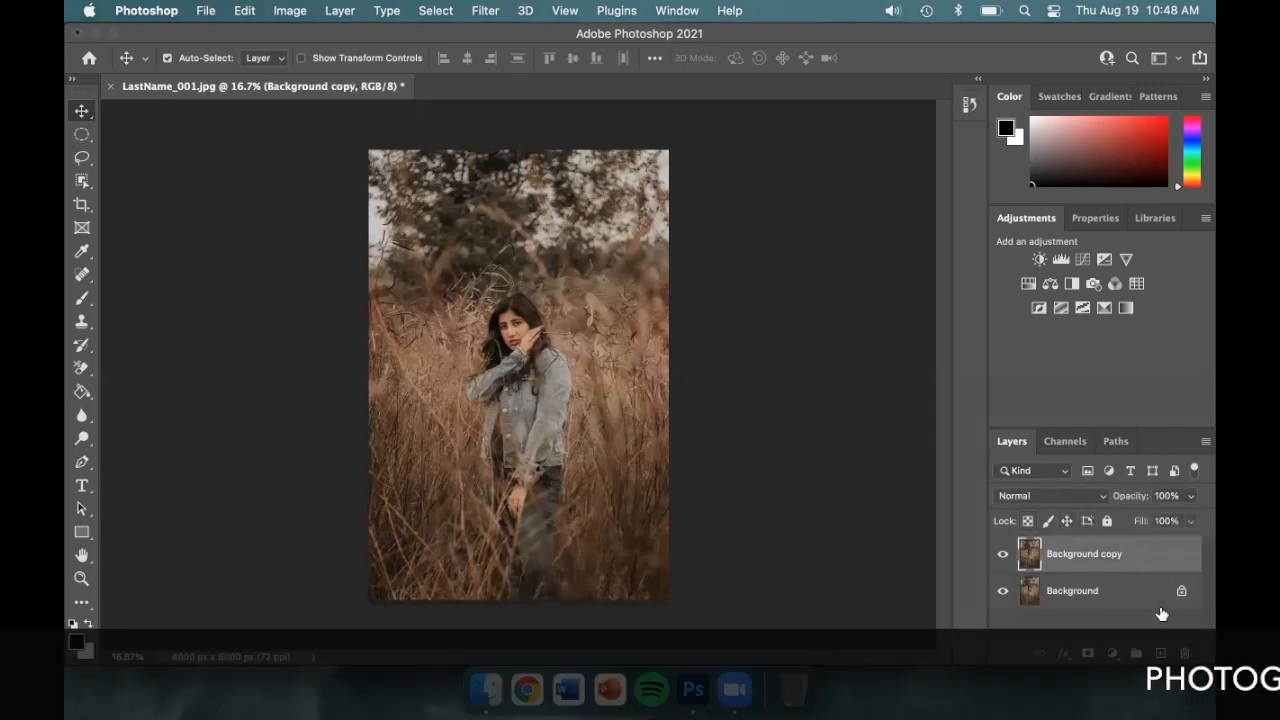
left_click(1160, 653)
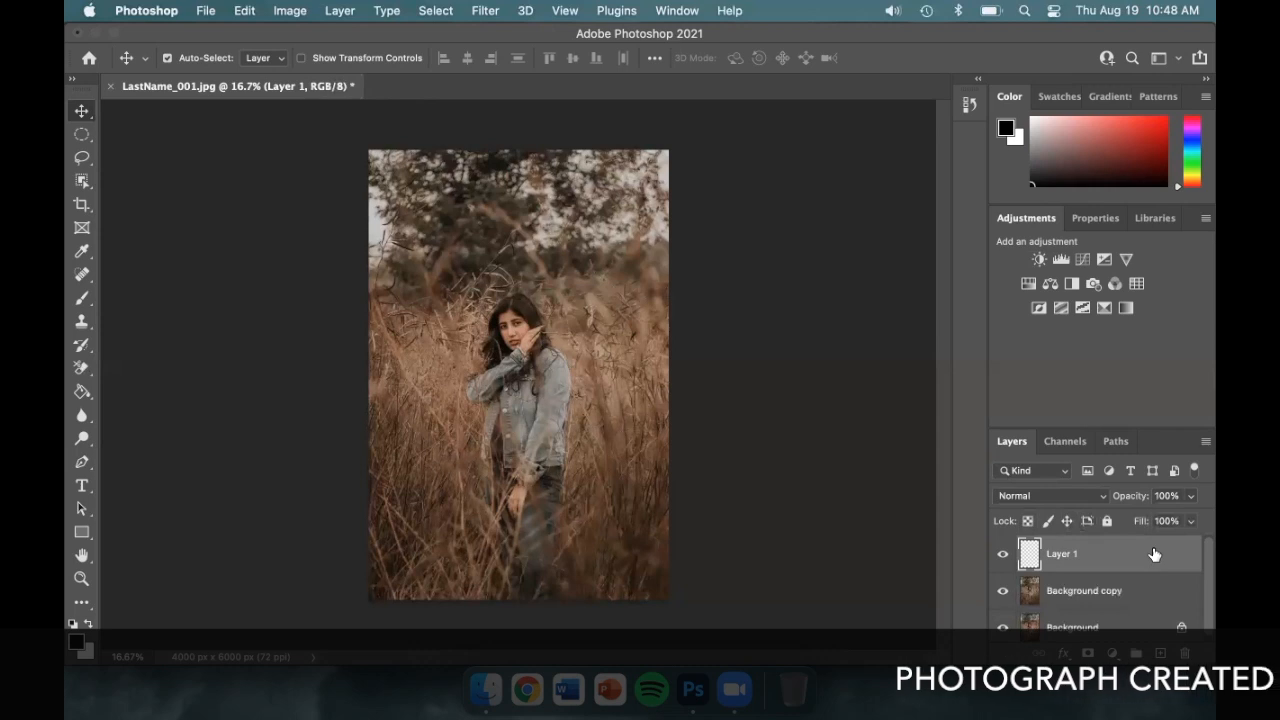
left_click(1003, 553)
left_click(1003, 553)
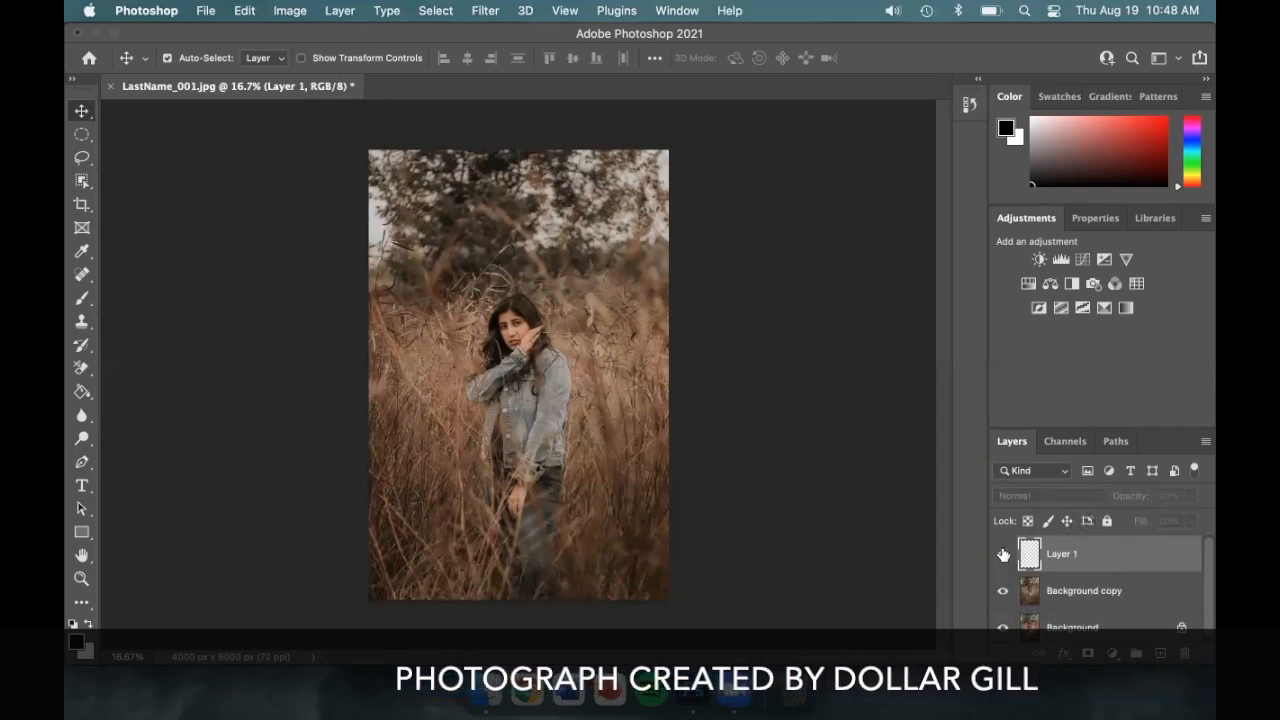
double_click(1058, 554)
type("N")
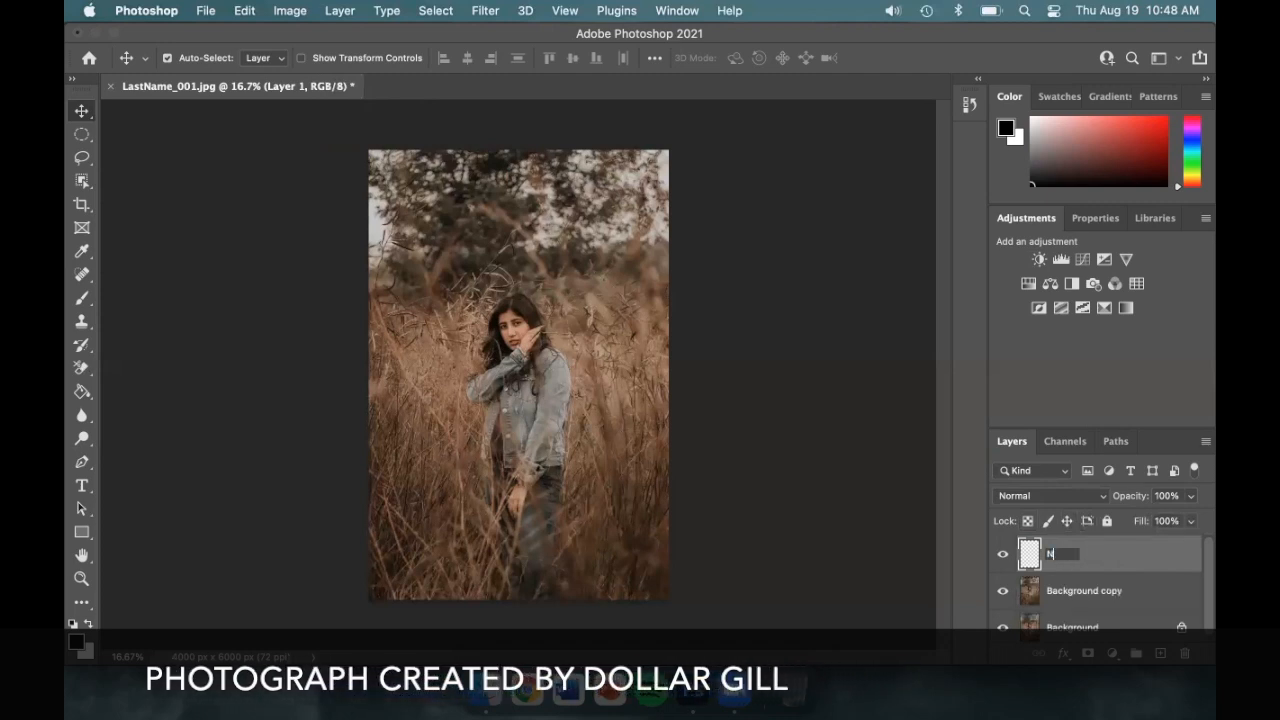
type("ew Layer Name")
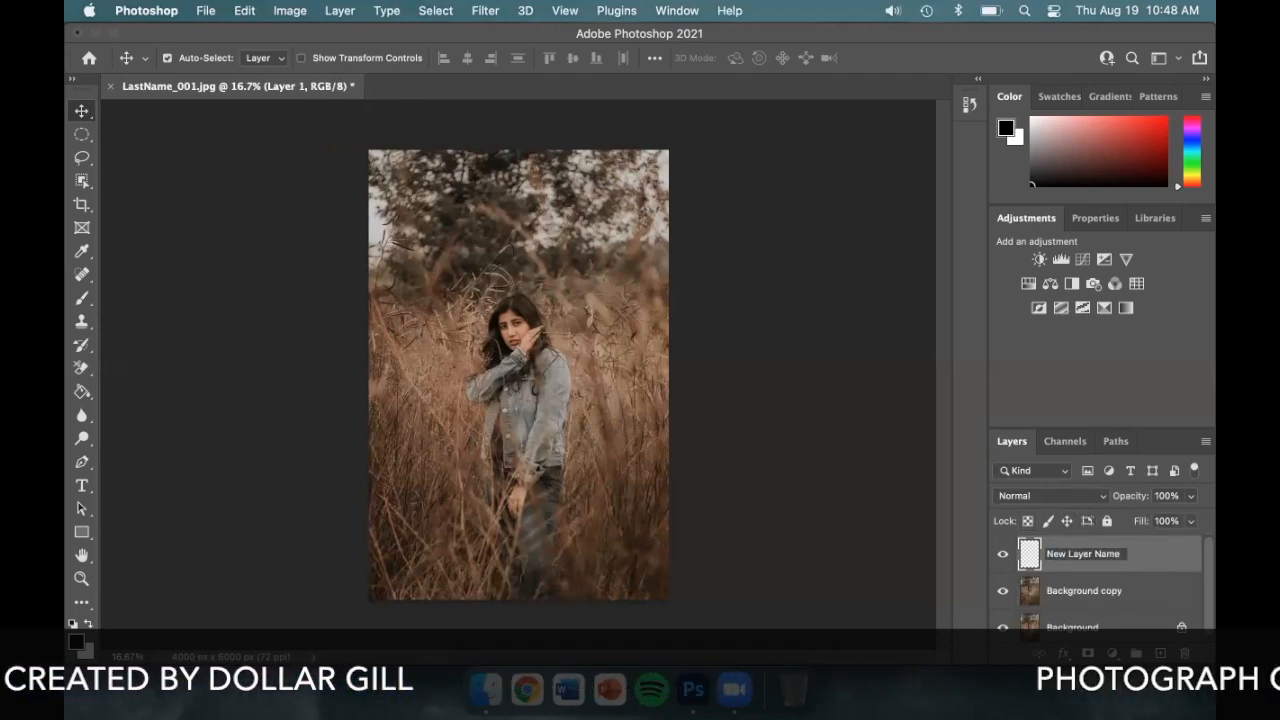
key("Return")
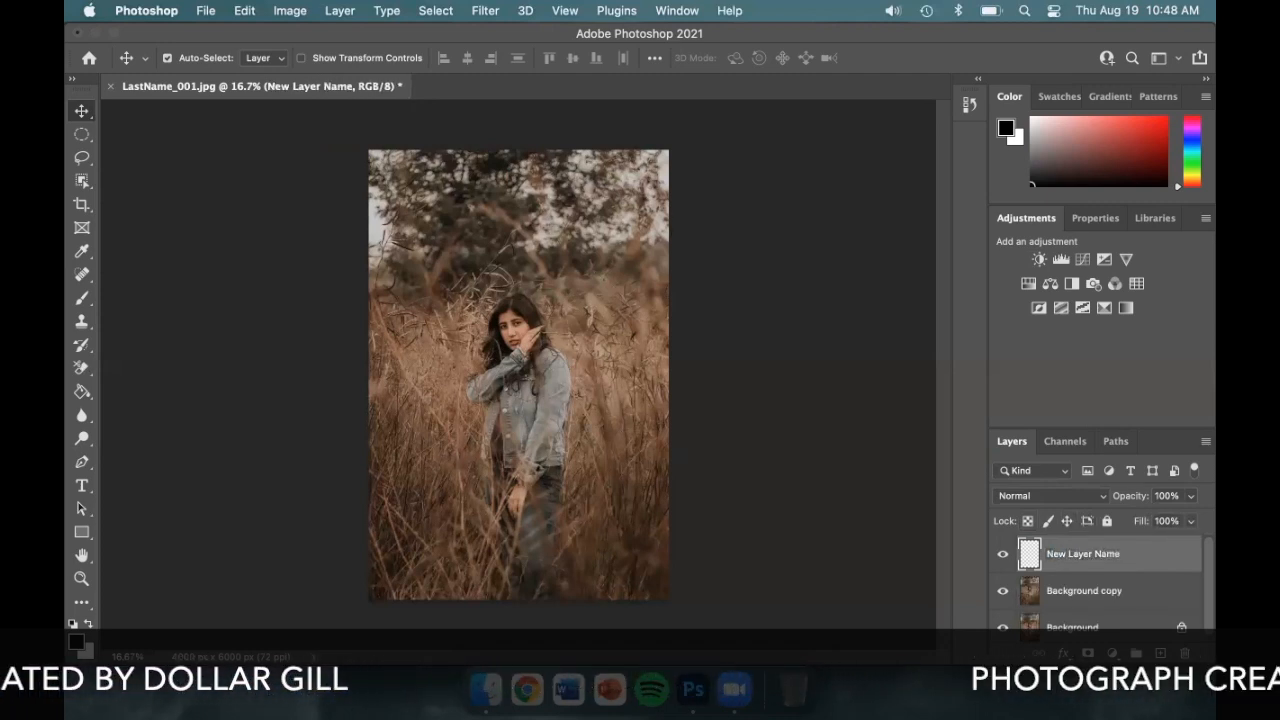
Rename Background copy to 'Information About Layer', then delete both practice layers
left_click(1073, 591)
double_click(1073, 591)
key("BackSpace")
type("Information A")
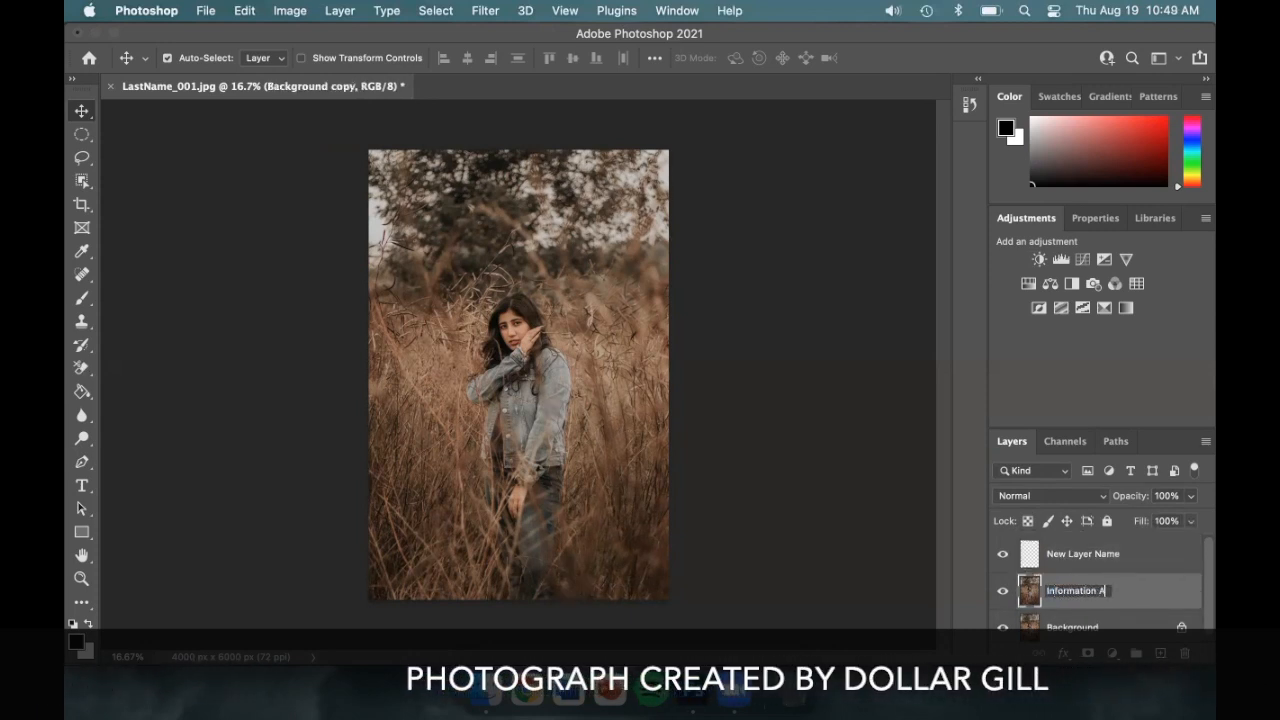
type("bout Layer")
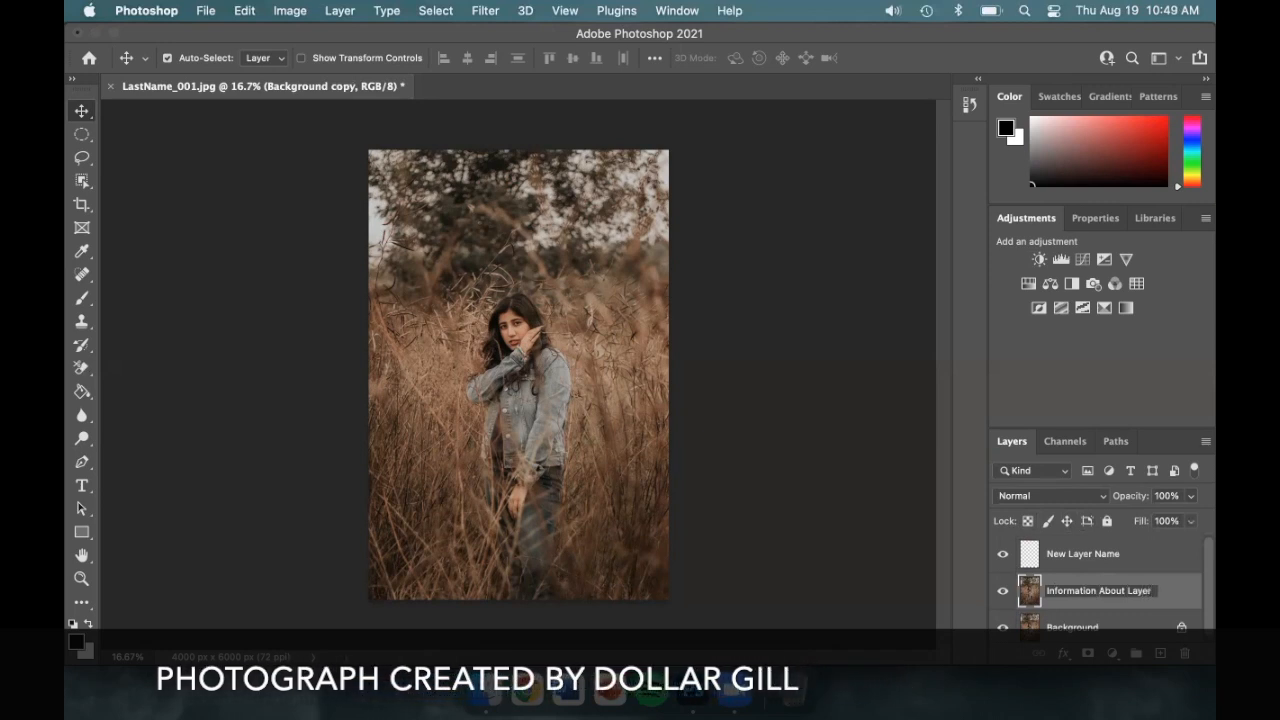
key("Return")
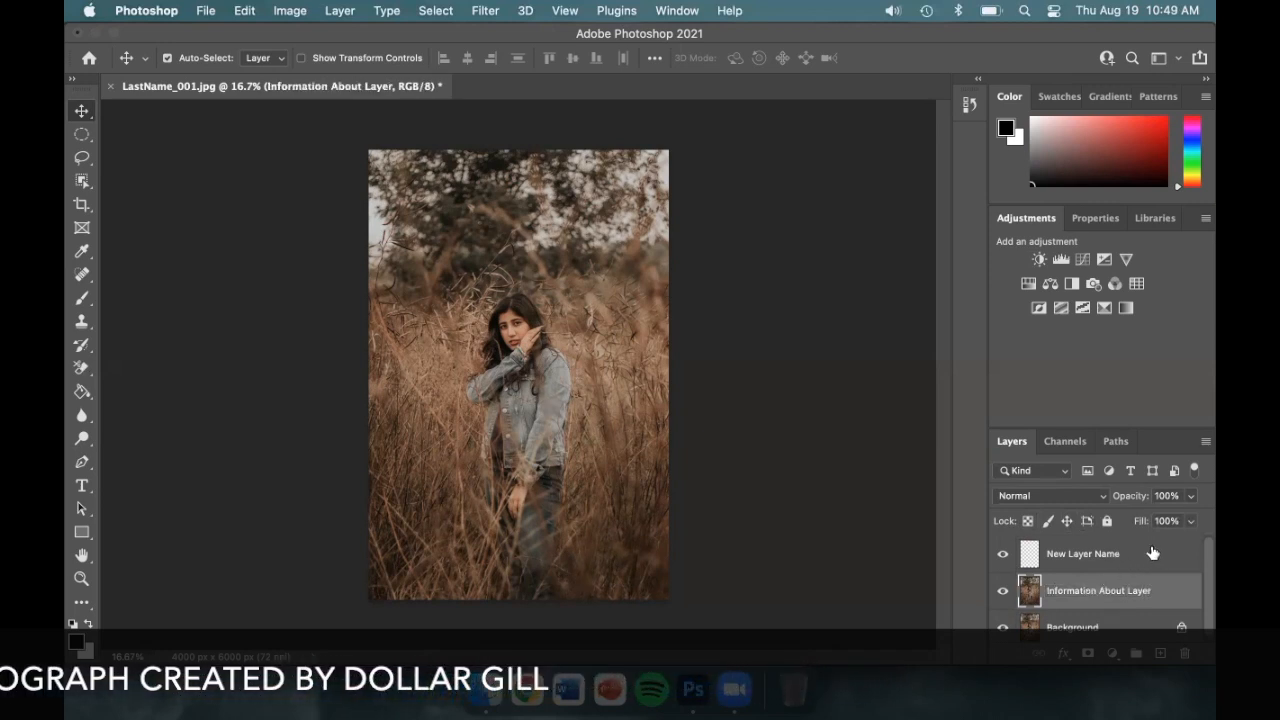
left_click_drag(1152, 553, 1184, 653)
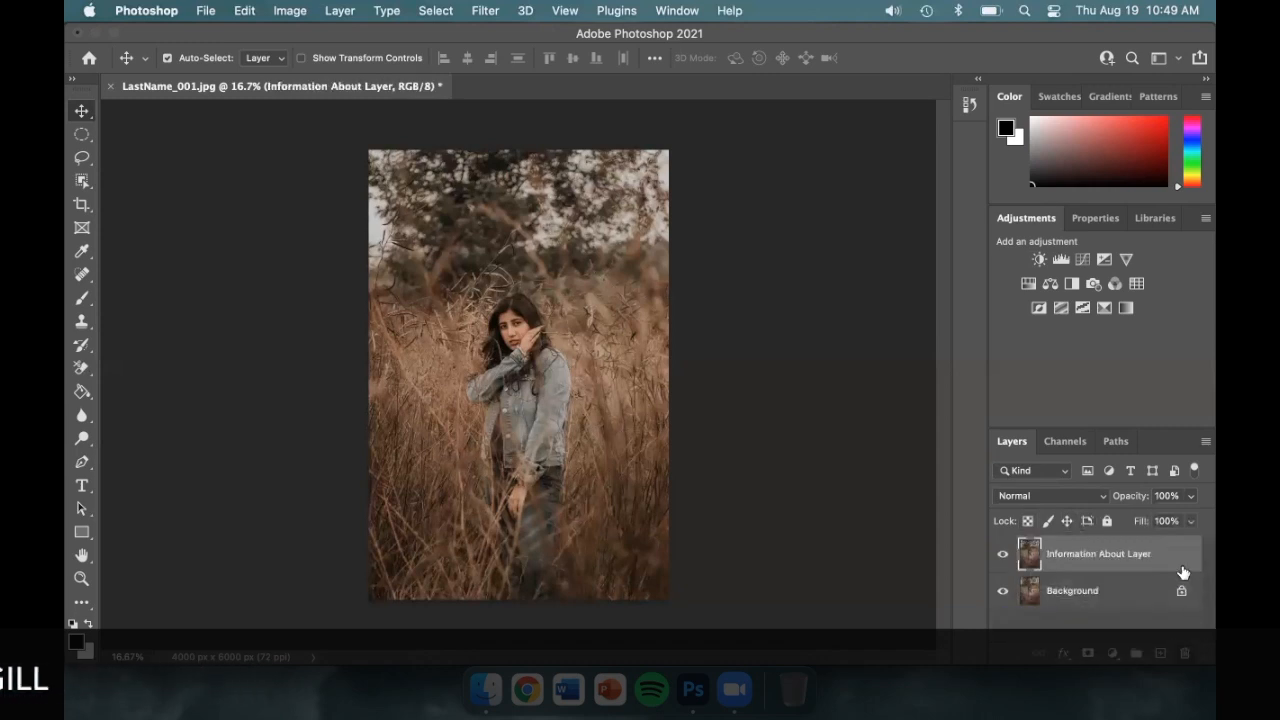
left_click_drag(1176, 552, 1185, 652)
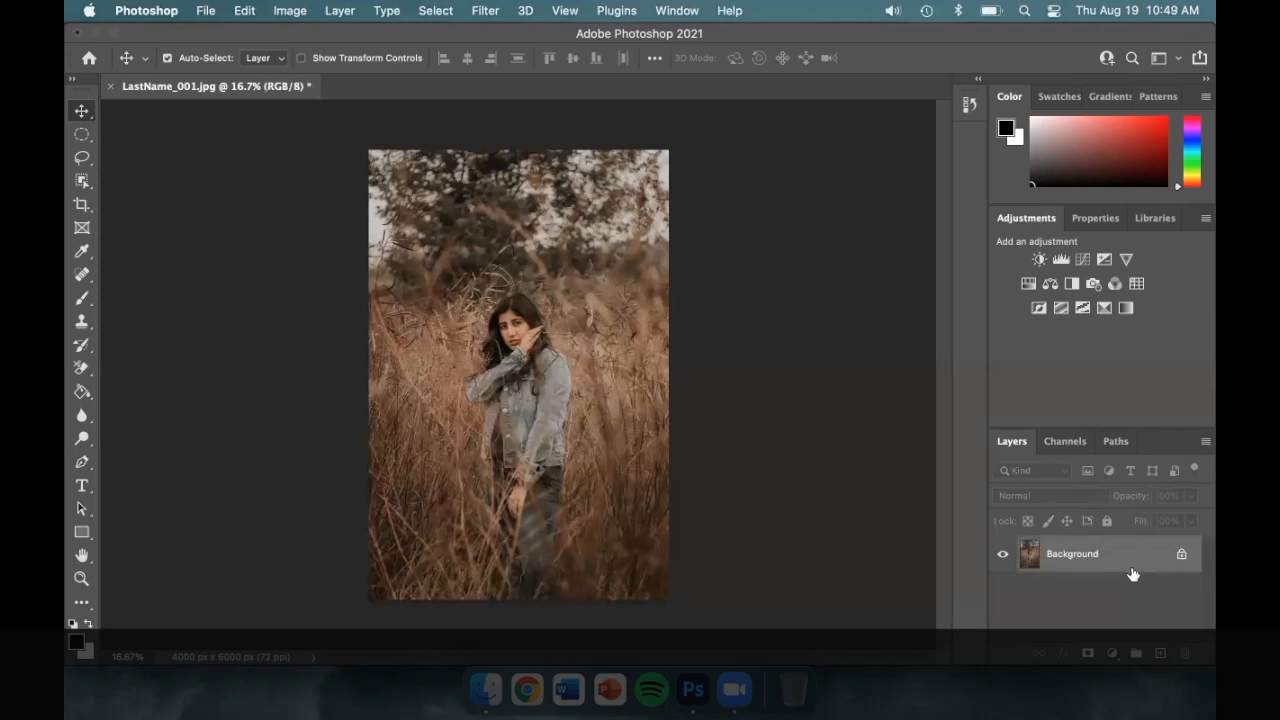
Duplicate Background and add Layer 1, try reordering them, then delete both
left_click_drag(1135, 554, 1162, 652)
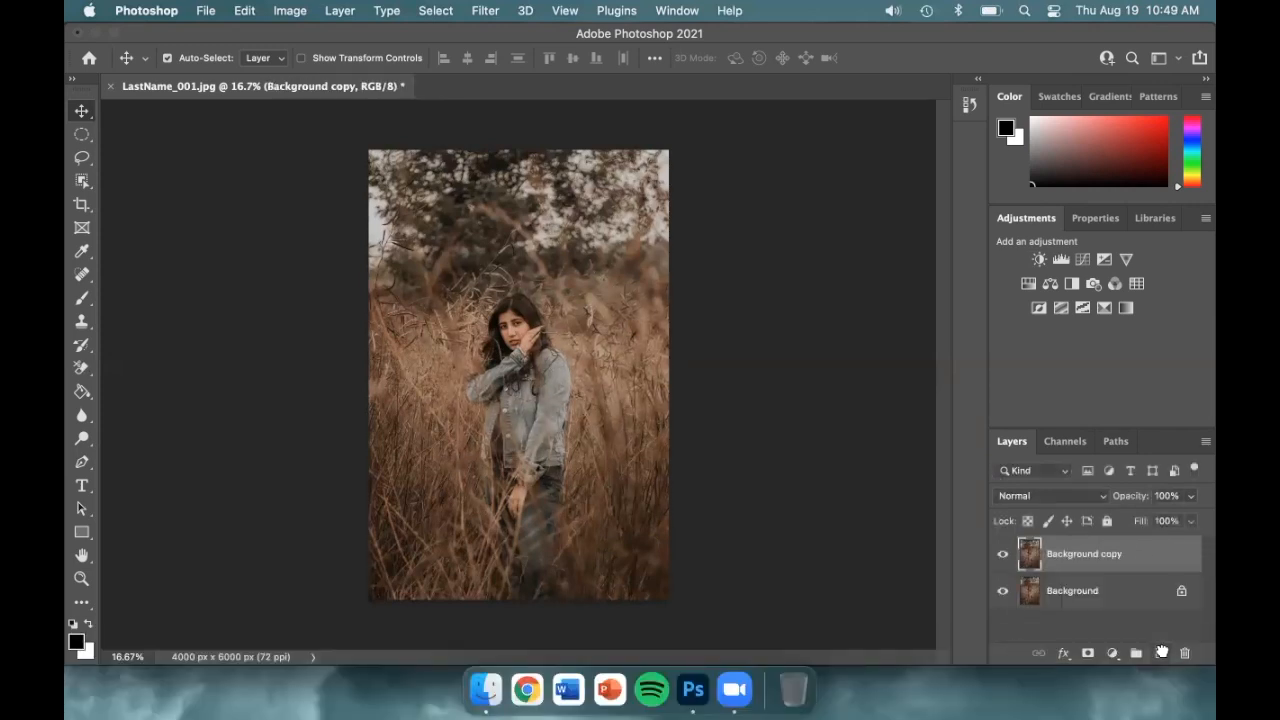
left_click(1162, 652)
mouse_move(1137, 589)
left_mouse_down()
mouse_move(1131, 543)
mouse_move(1141, 605)
left_mouse_up()
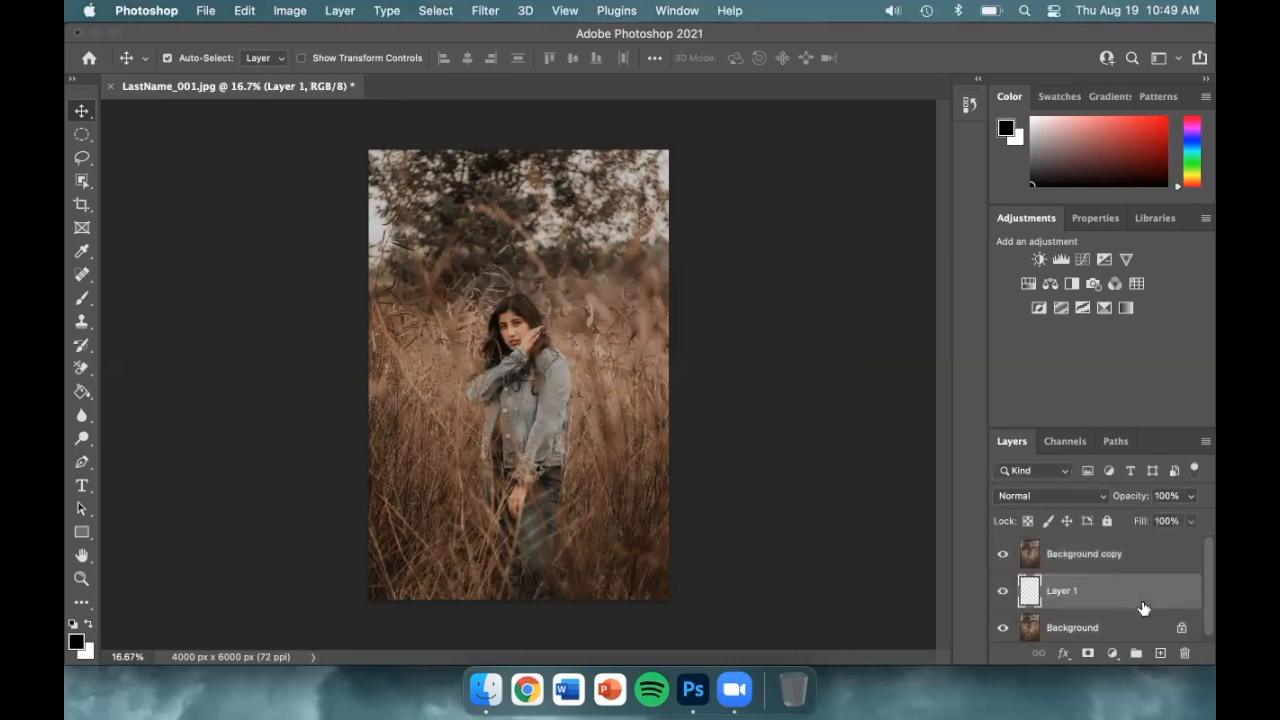
left_click_drag(1151, 550, 1143, 603)
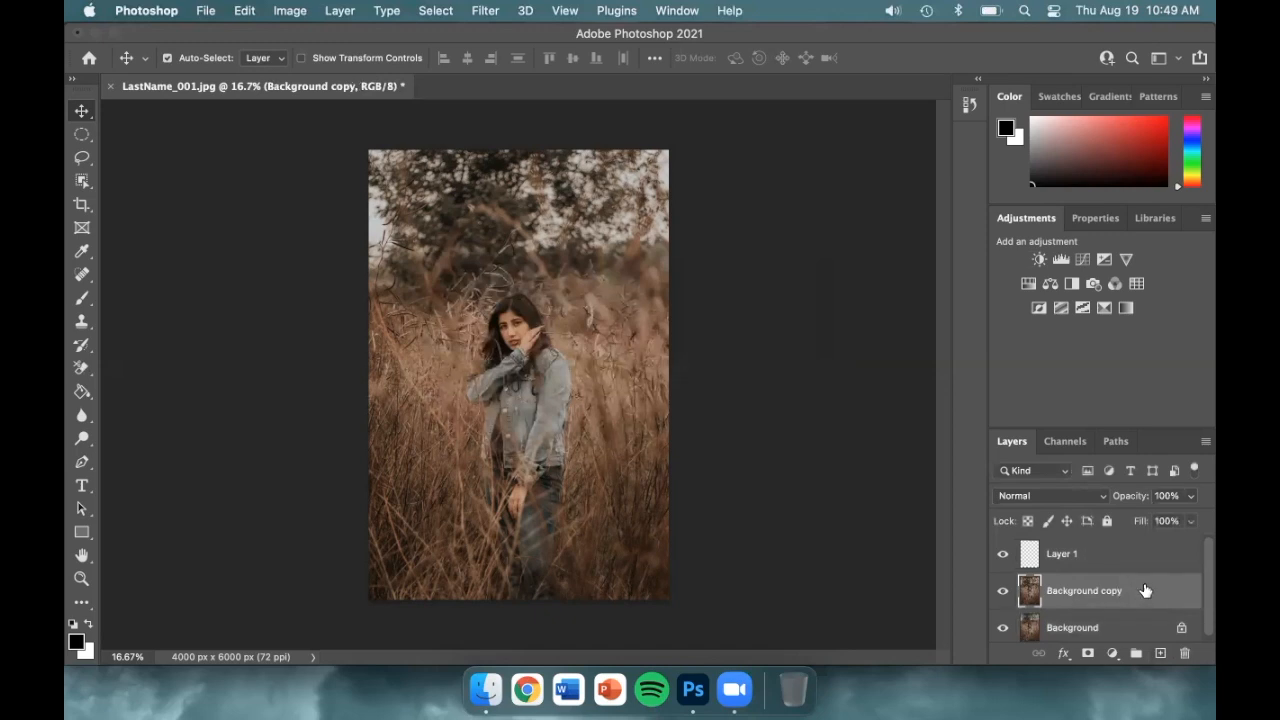
left_click(1185, 654)
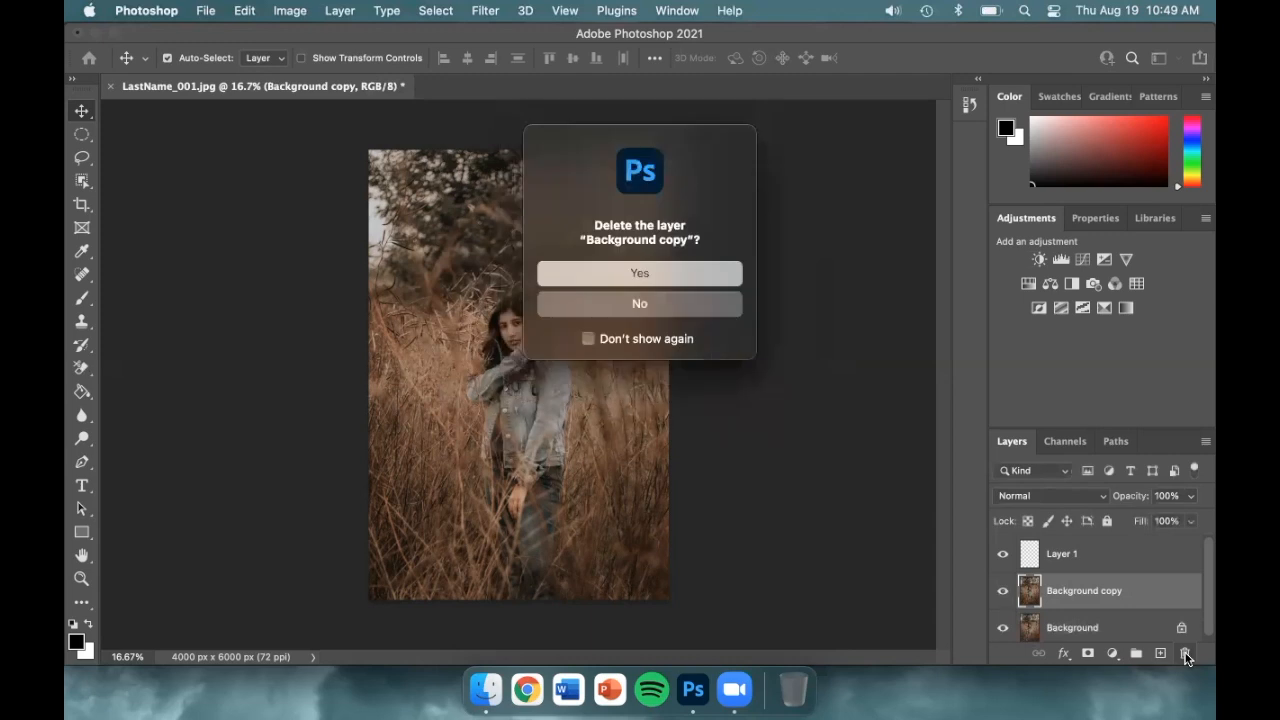
left_click(698, 272)
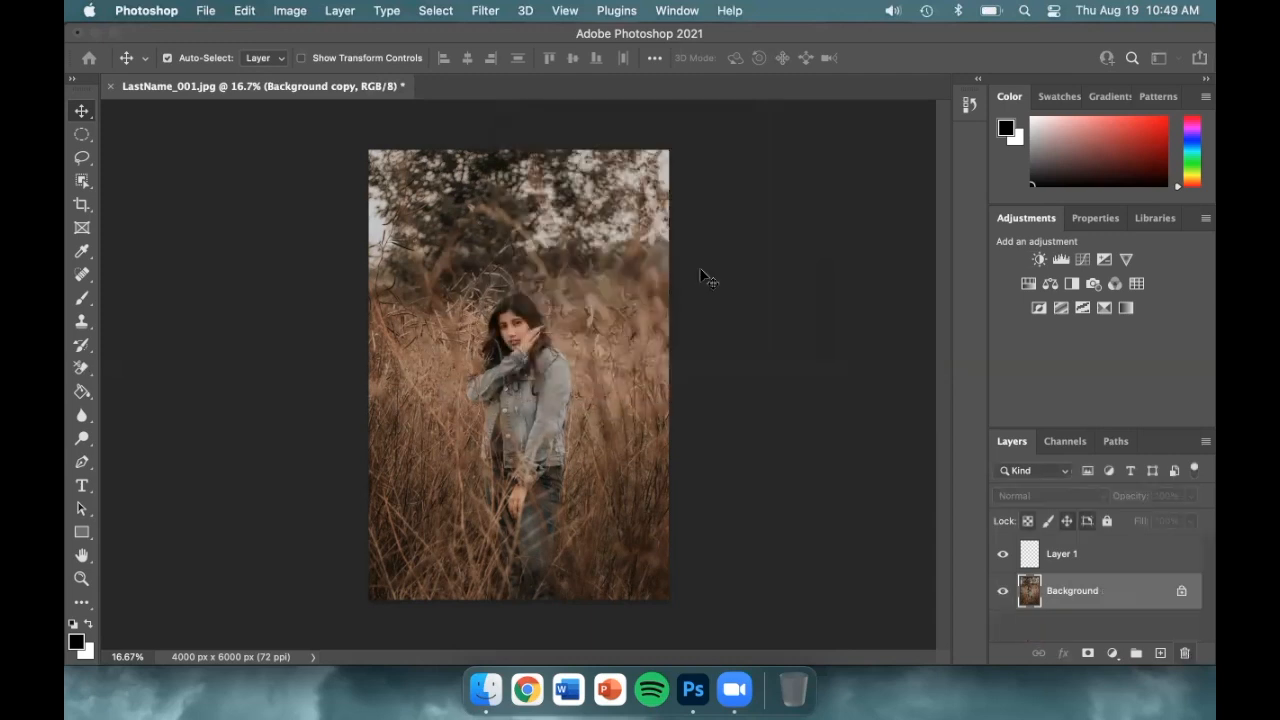
left_click(1147, 553)
left_click(1185, 653)
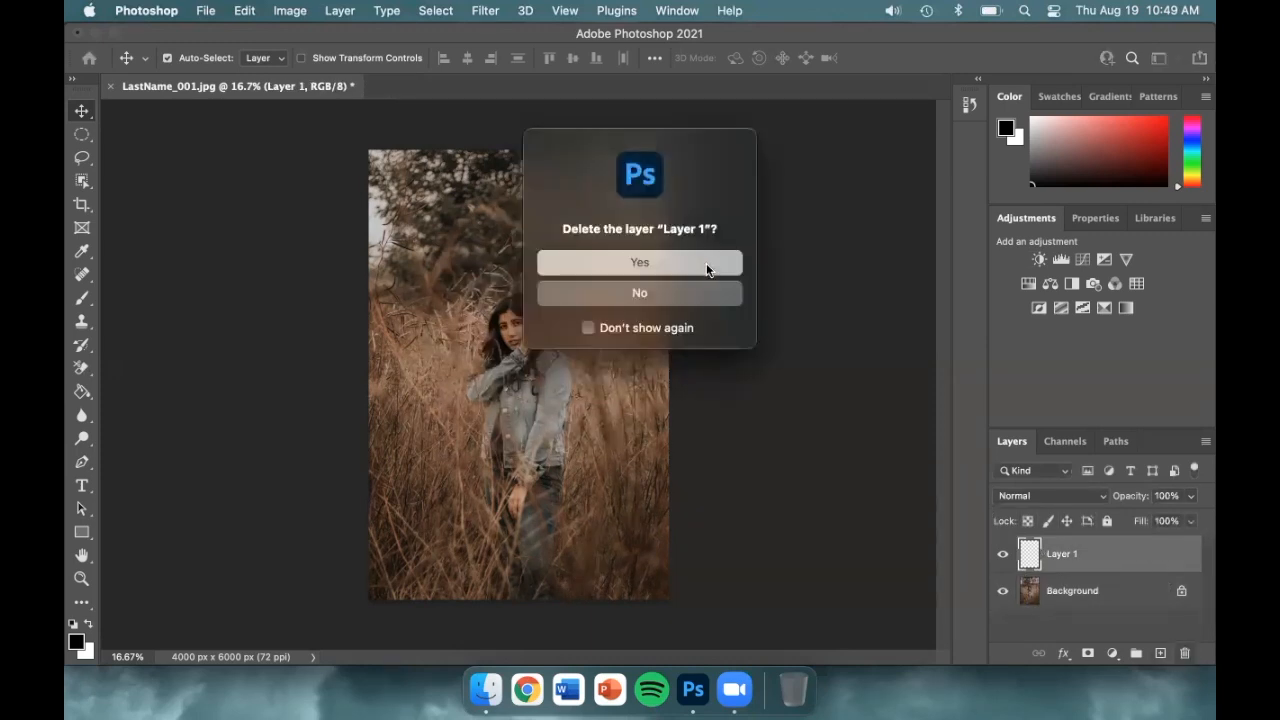
left_click(704, 263)
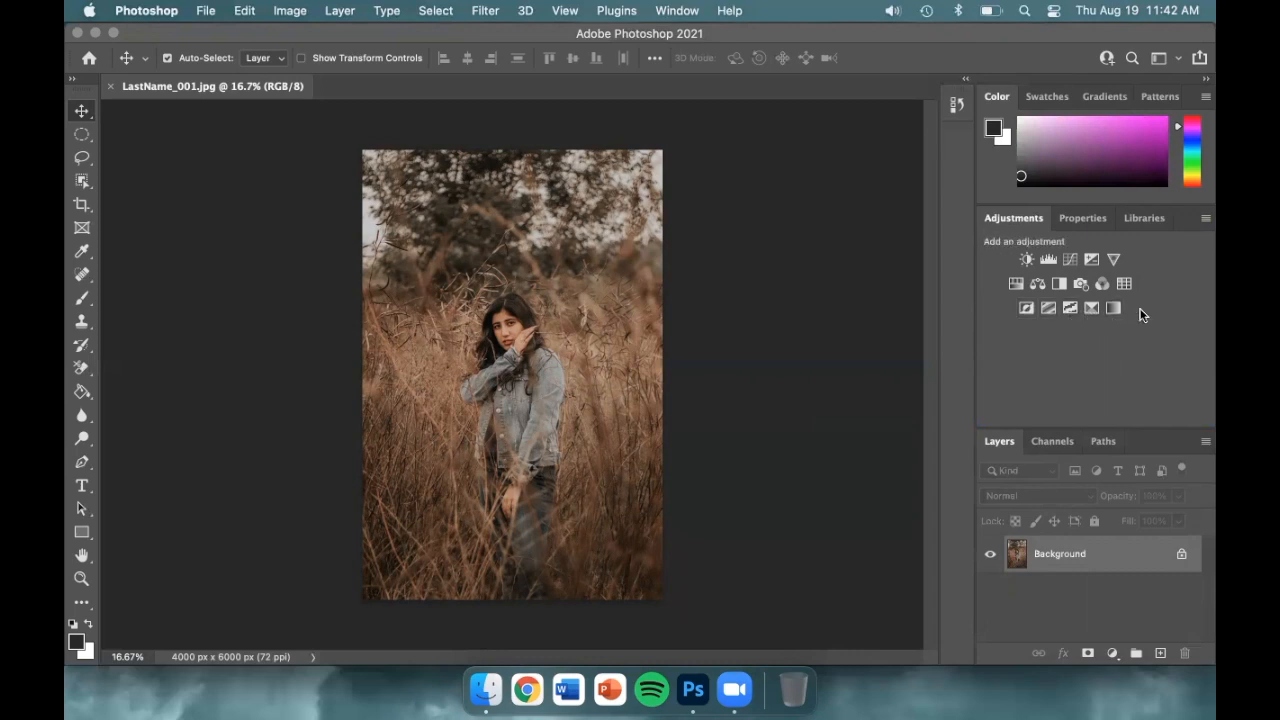
Add a Brightness/Contrast layer with brightness 45 and contrast 20
left_click(1026, 256)
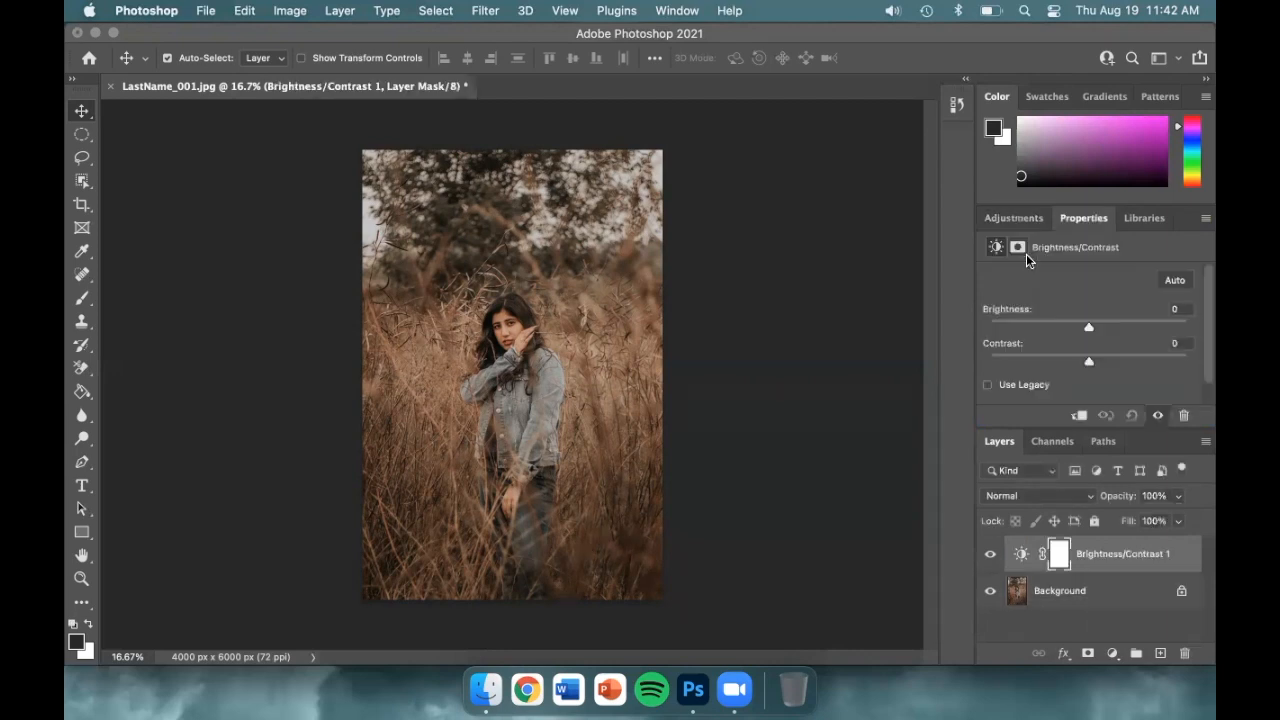
left_click_drag(1104, 217, 727, 165)
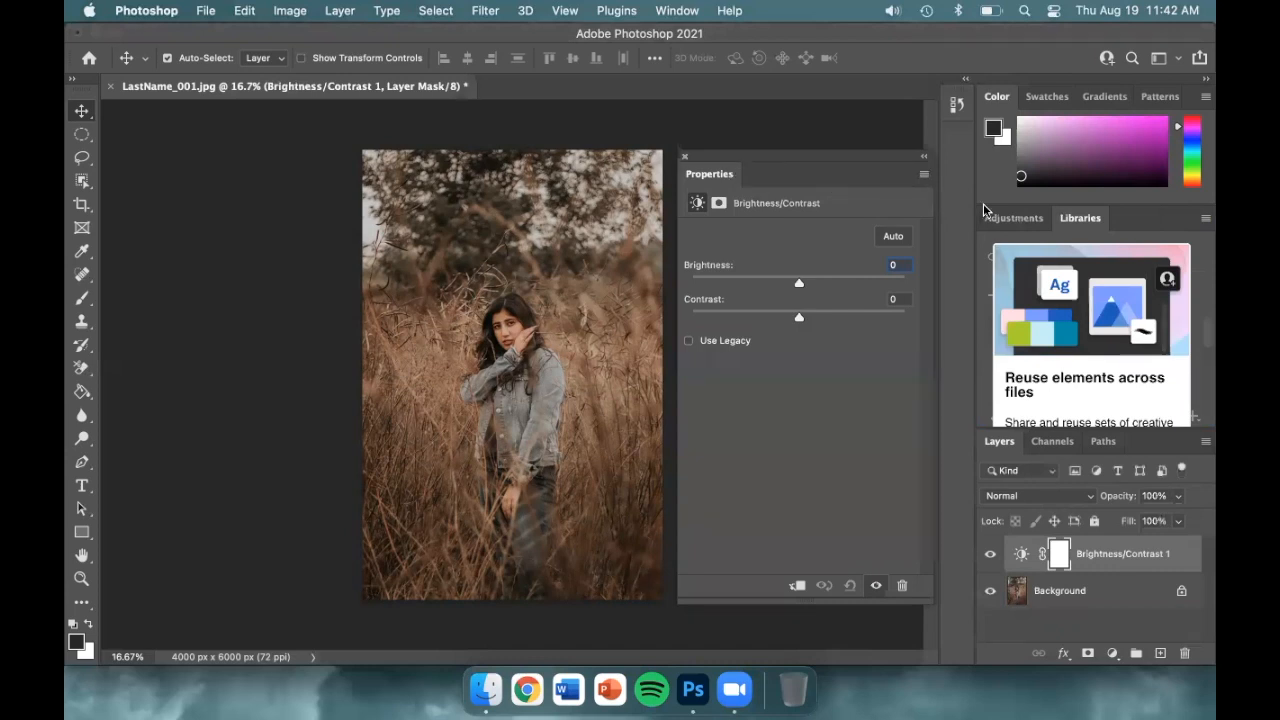
left_click(1041, 219)
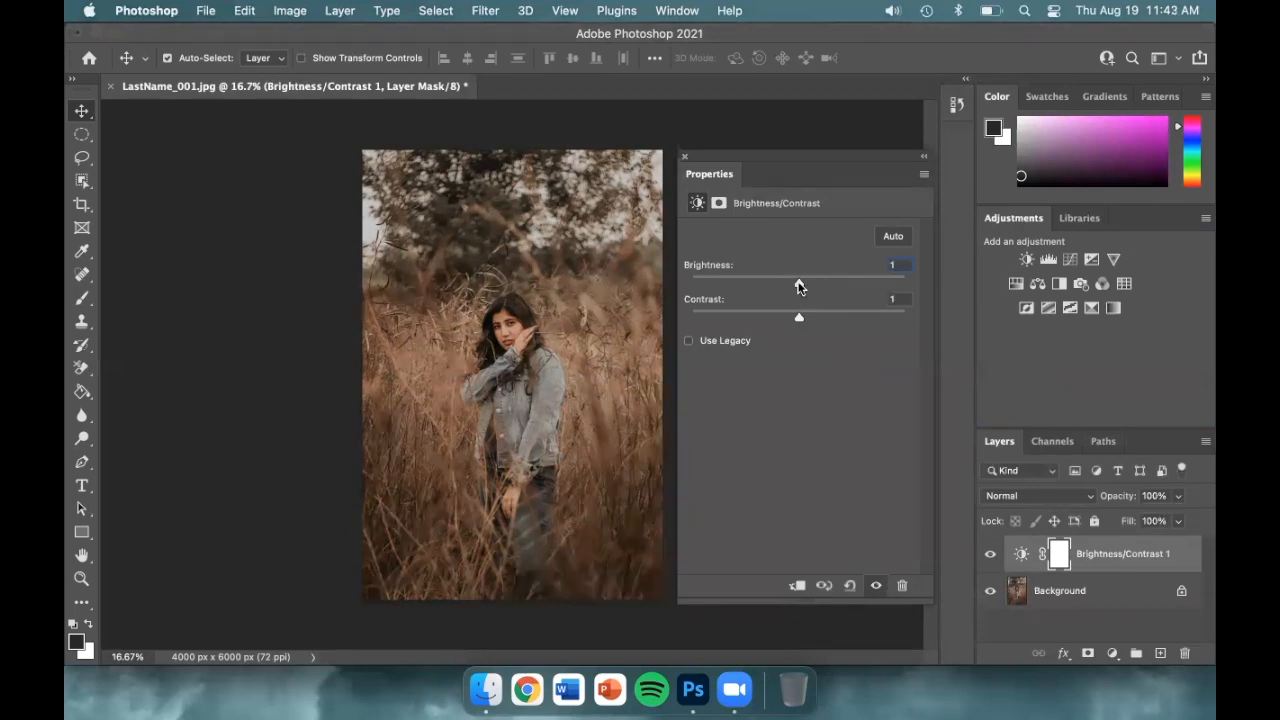
left_click_drag(810, 283, 819, 317)
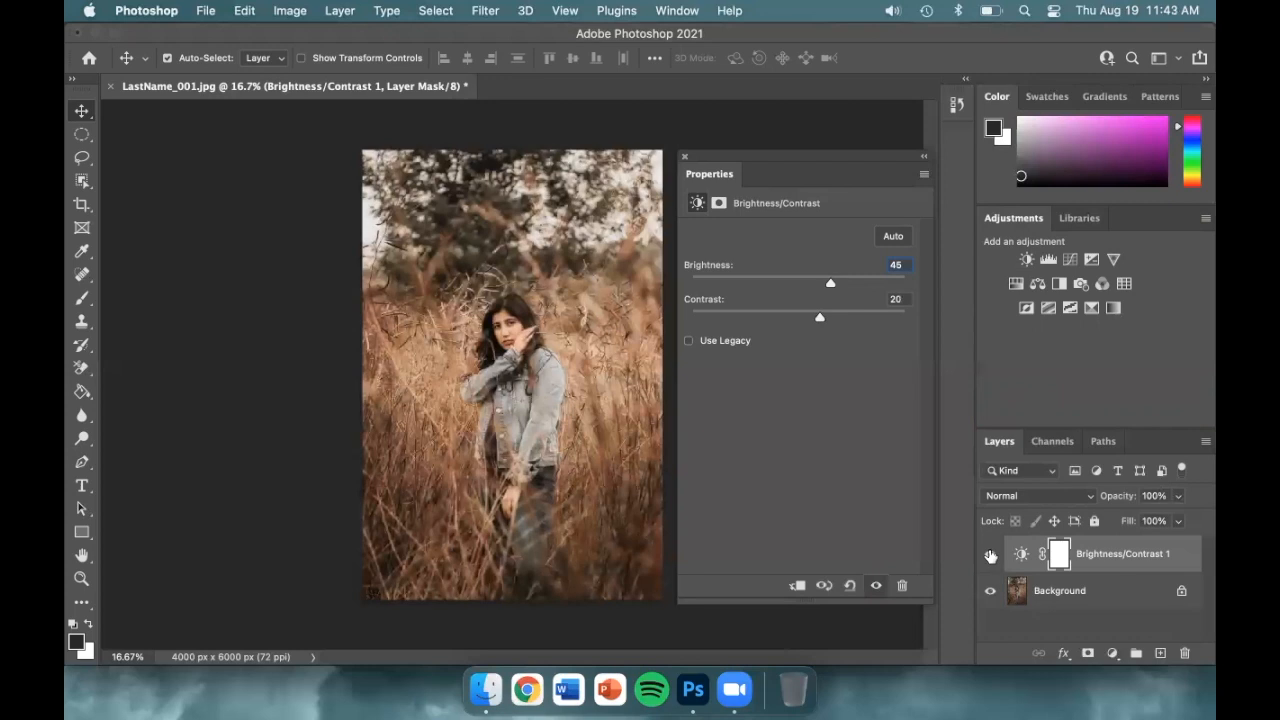
Compare the photo with and without Brightness/Contrast 1, leave it hidden, and add a Curves layer
left_click(990, 556)
left_click(990, 556)
left_click(990, 556)
left_click(990, 556)
left_click(990, 556)
left_click(990, 555)
left_click(990, 555)
left_click(990, 555)
left_click(990, 555)
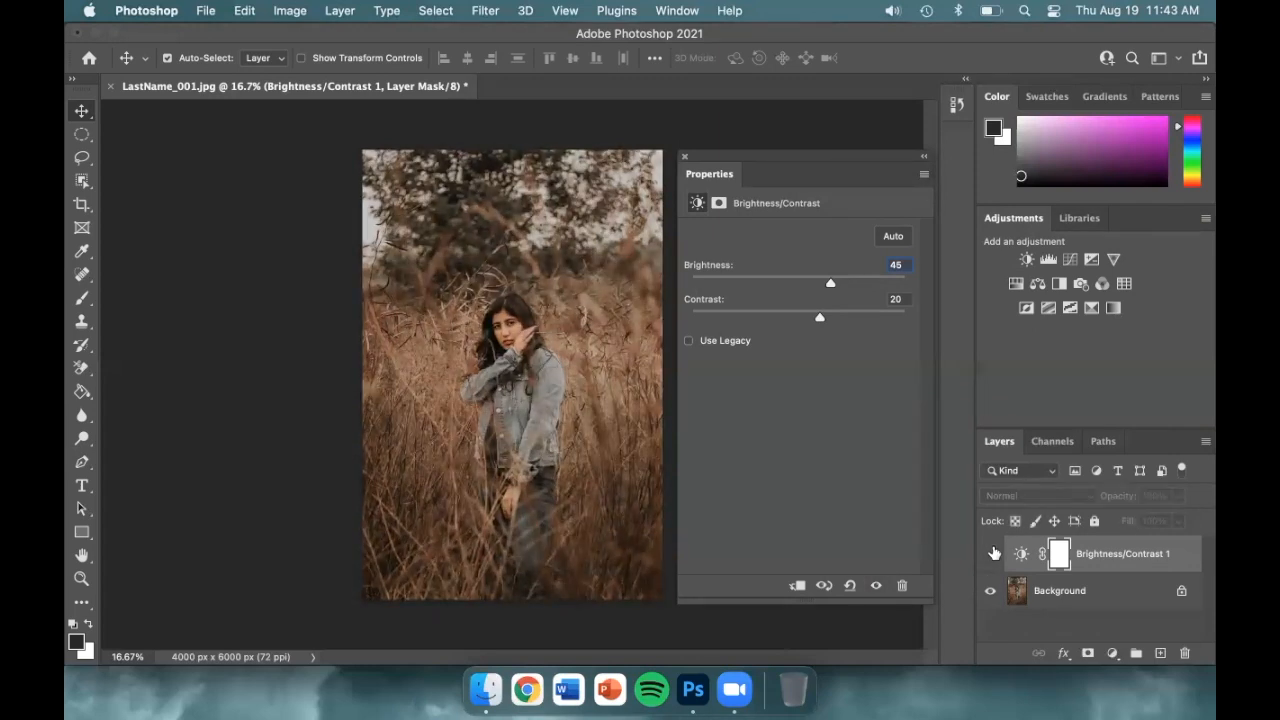
left_click(1070, 259)
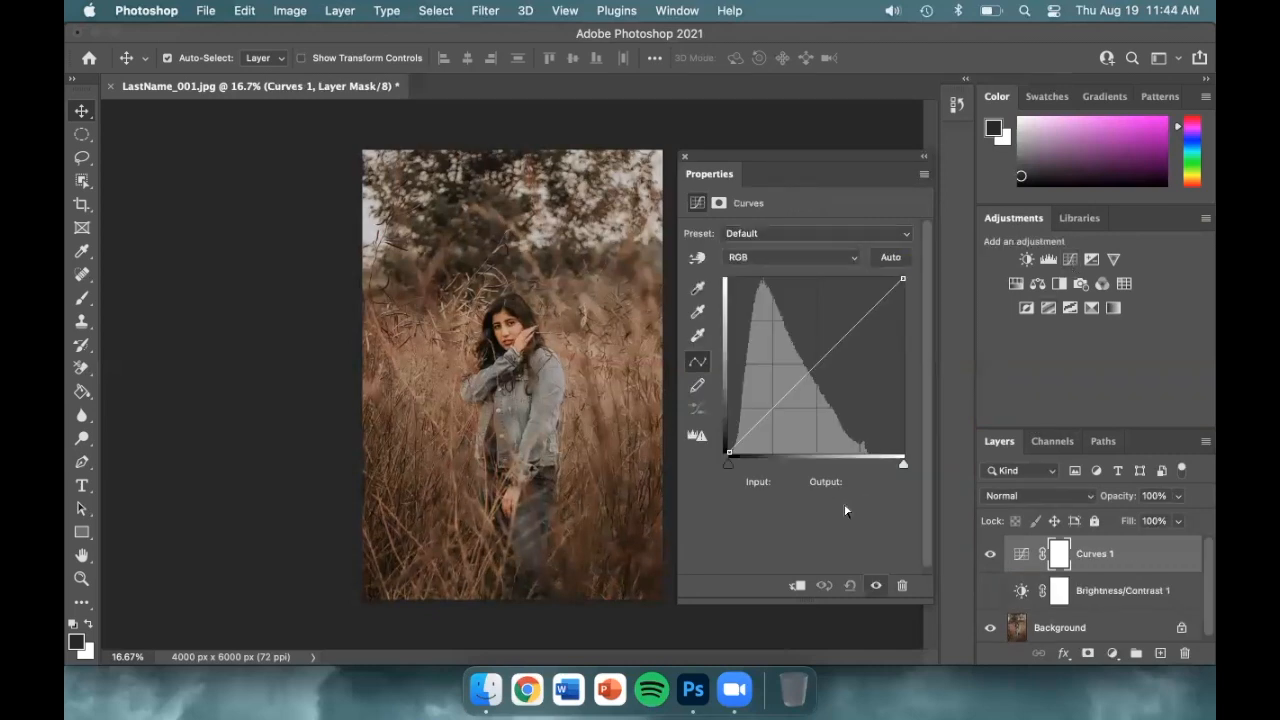
Try moving the curve's black and white points, then reset them
left_click(729, 466)
left_click_drag(729, 467, 677, 470)
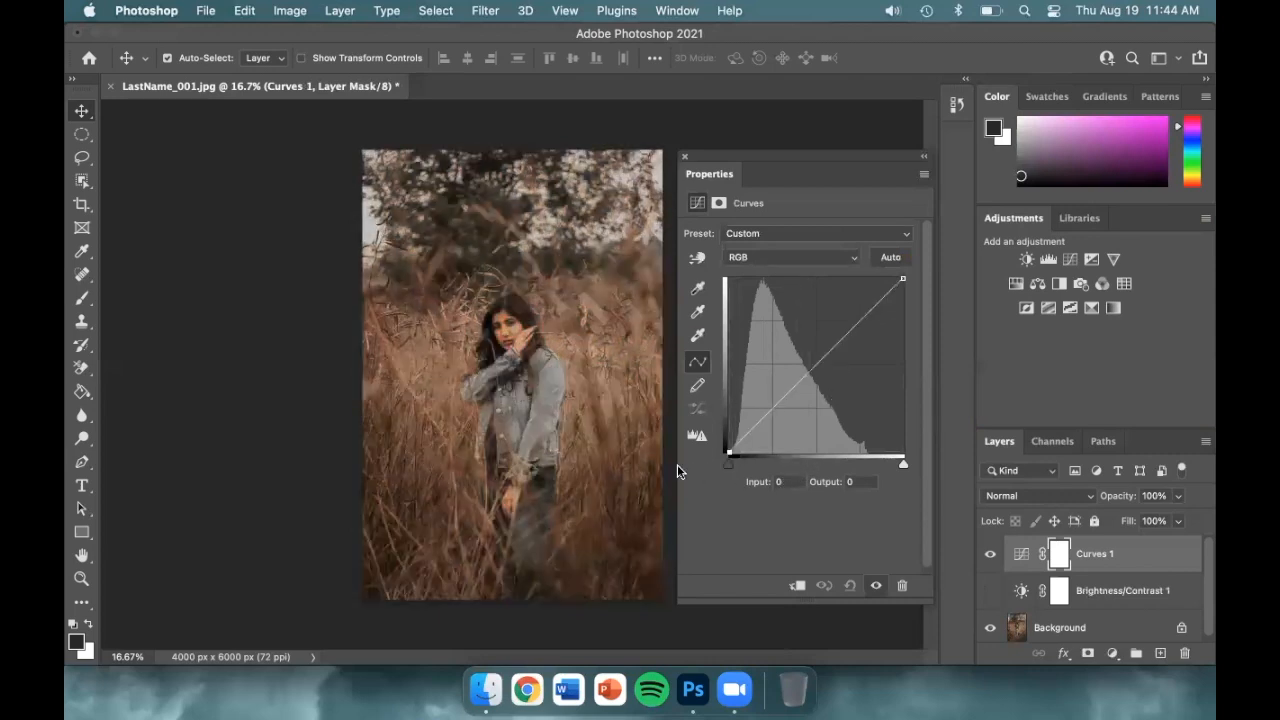
left_click(903, 464)
mouse_move(903, 465)
left_mouse_down()
mouse_move(822, 466)
mouse_move(920, 468)
left_mouse_up()
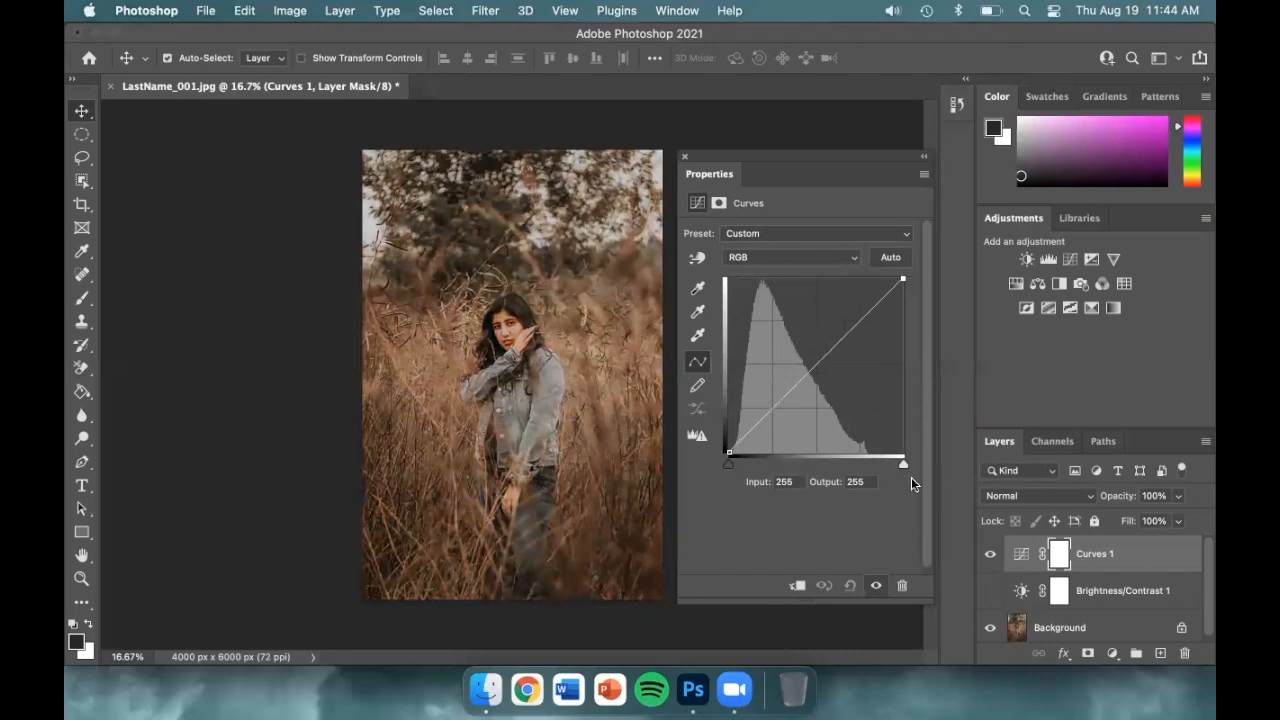
Experiment with shadow, midtone and highlight points on the curve, then remove them to straighten it
left_click(816, 363)
left_click(860, 320)
left_click(770, 408)
left_click_drag(770, 408, 768, 423)
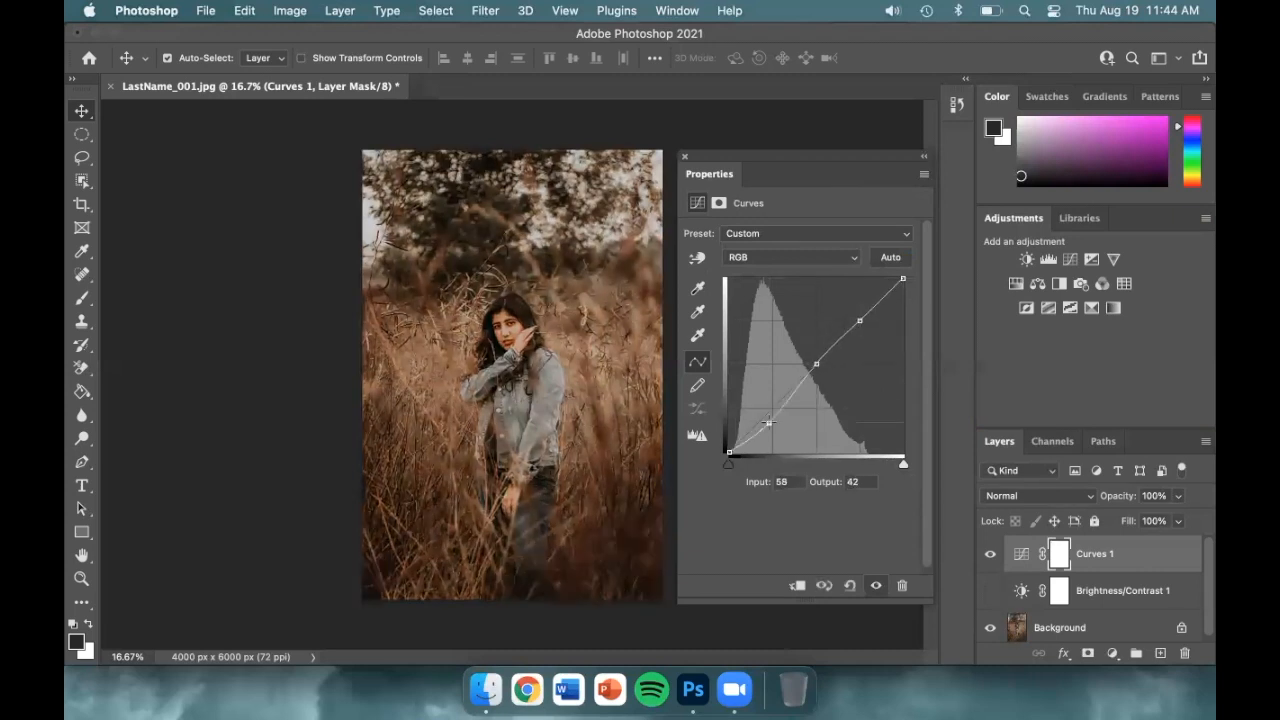
left_click(817, 365)
left_click_drag(816, 361, 817, 358)
left_click(859, 321)
left_click_drag(860, 318, 947, 384)
left_click(816, 355)
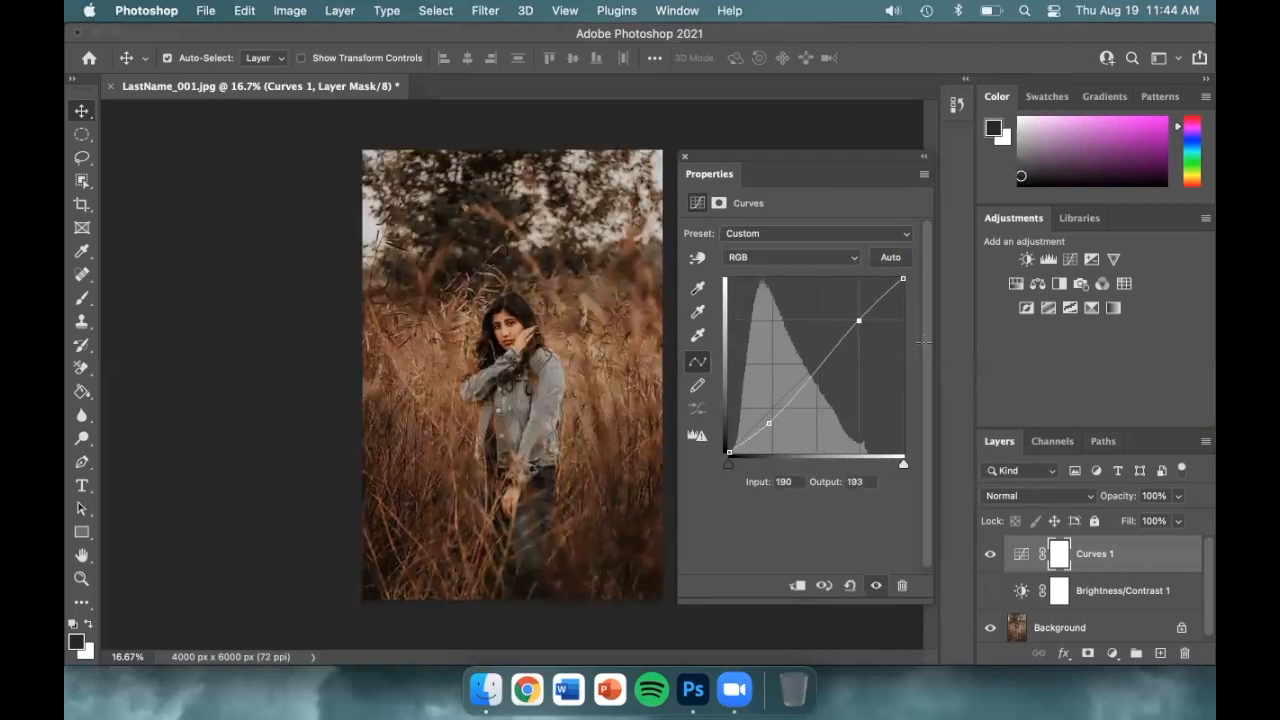
left_click_drag(773, 421, 932, 395)
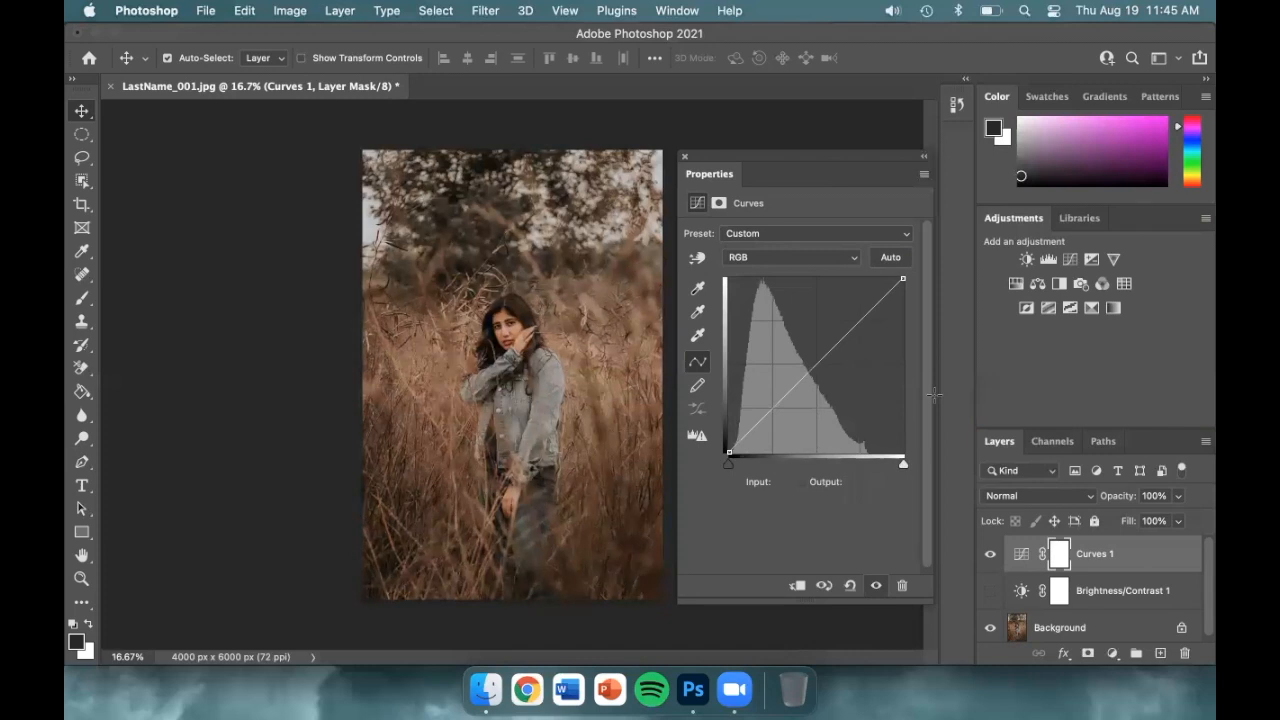
Sample three tones from the photo, pull shadows down and raise midtones to input 147, output 165
key("i")
left_click(506, 322, "super")
left_click(390, 562, "super")
left_click(368, 228, "super")
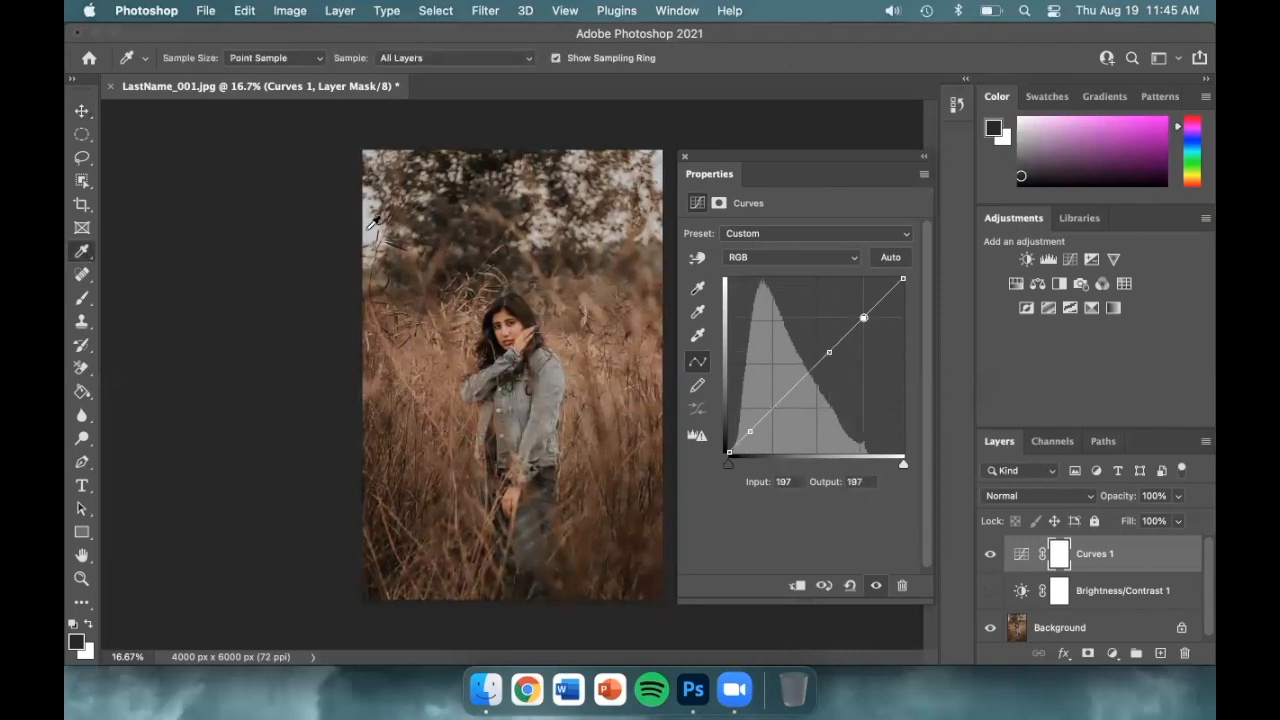
left_click_drag(750, 432, 750, 442)
left_click(829, 352)
mouse_move(829, 352)
left_mouse_down()
mouse_move(863, 303)
mouse_move(829, 340)
left_mouse_up()
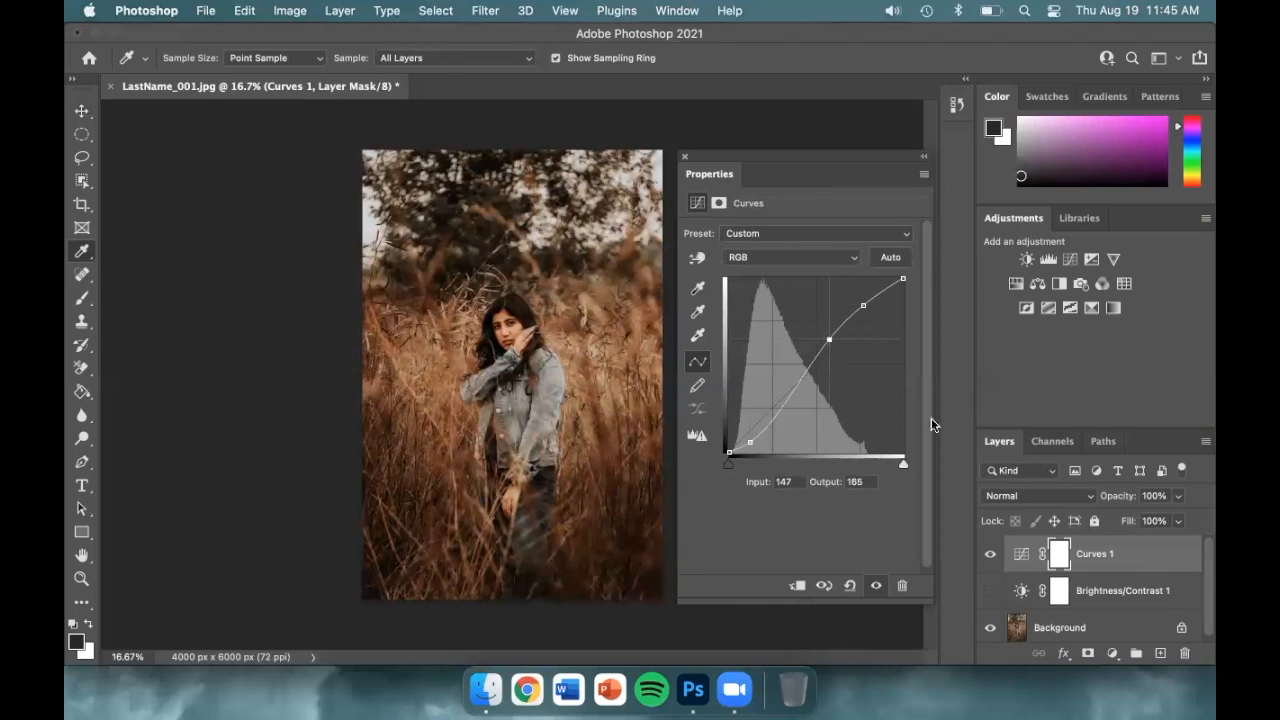
Compare the photo with Curves 1 and Brightness/Contrast 1 on and off, leaving both hidden
left_click(991, 556)
left_click(991, 556)
left_click(991, 556)
left_click(991, 556)
left_click(991, 556)
left_click(991, 556)
left_click(991, 556)
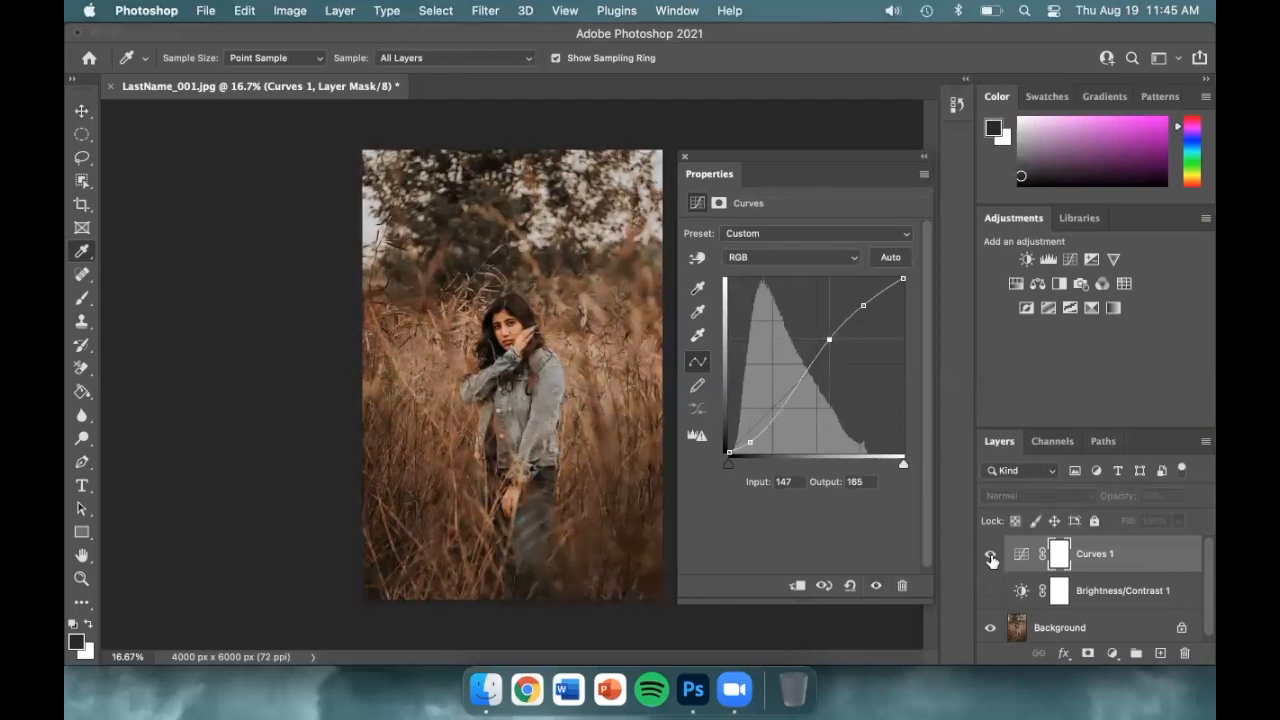
left_click(991, 558)
left_click(991, 592)
left_click(991, 592)
left_click(991, 592)
left_click(991, 557)
left_click(990, 592)
left_click(990, 592)
left_click(990, 556)
left_click(990, 556)
left_click(990, 594)
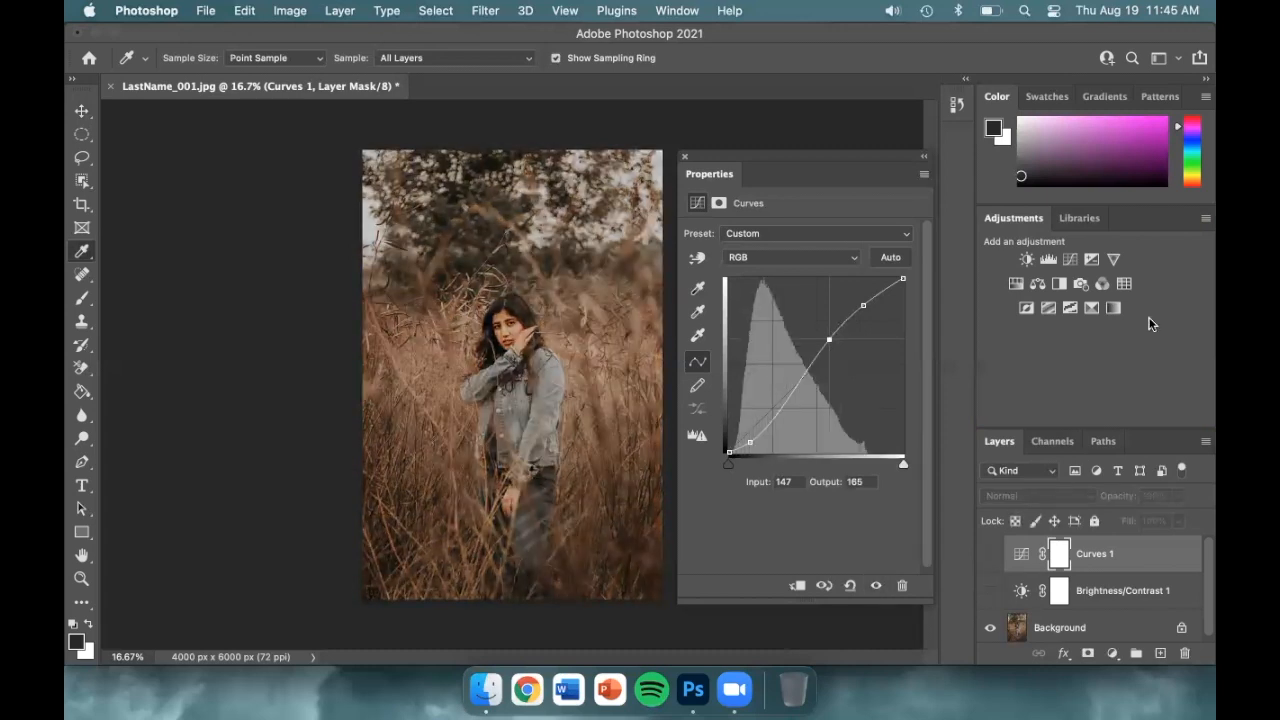
Add a Levels layer with input levels 0, 0.80 and 204
left_click(1046, 258)
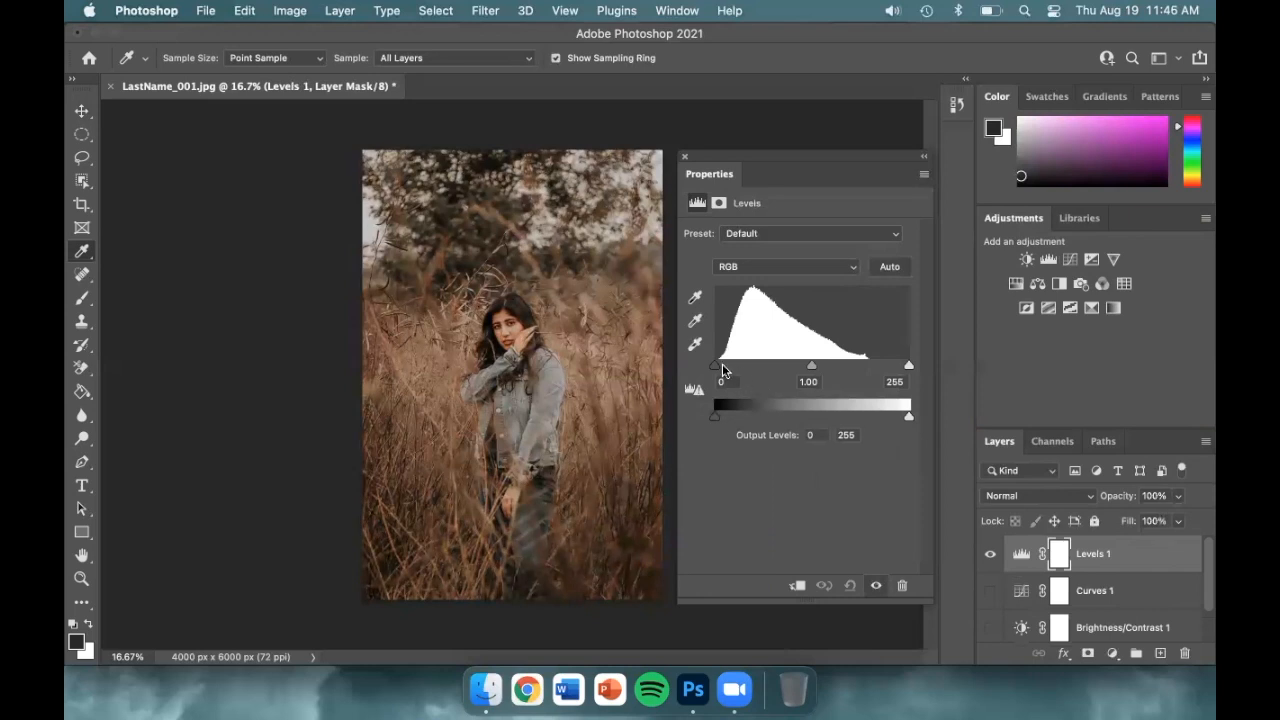
mouse_move(714, 368)
left_mouse_down()
mouse_move(754, 370)
mouse_move(714, 366)
left_mouse_up()
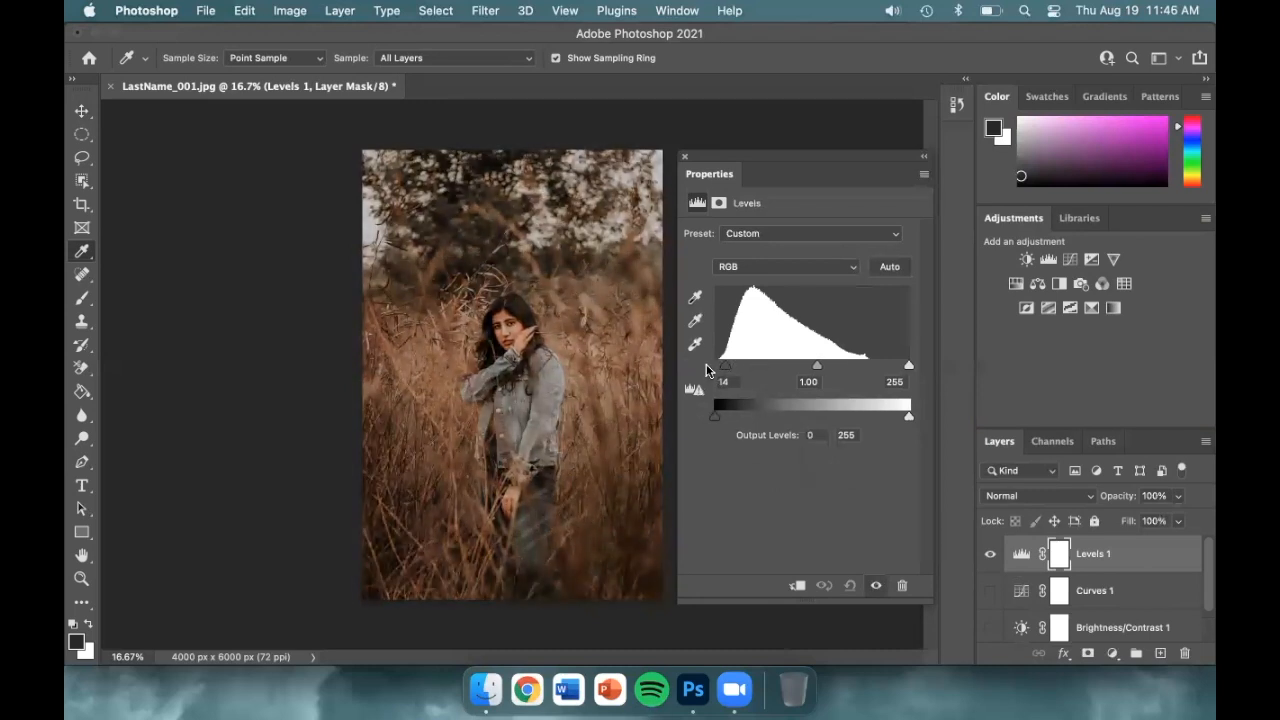
mouse_move(907, 366)
left_mouse_down()
mouse_move(772, 372)
mouse_move(920, 369)
left_mouse_up()
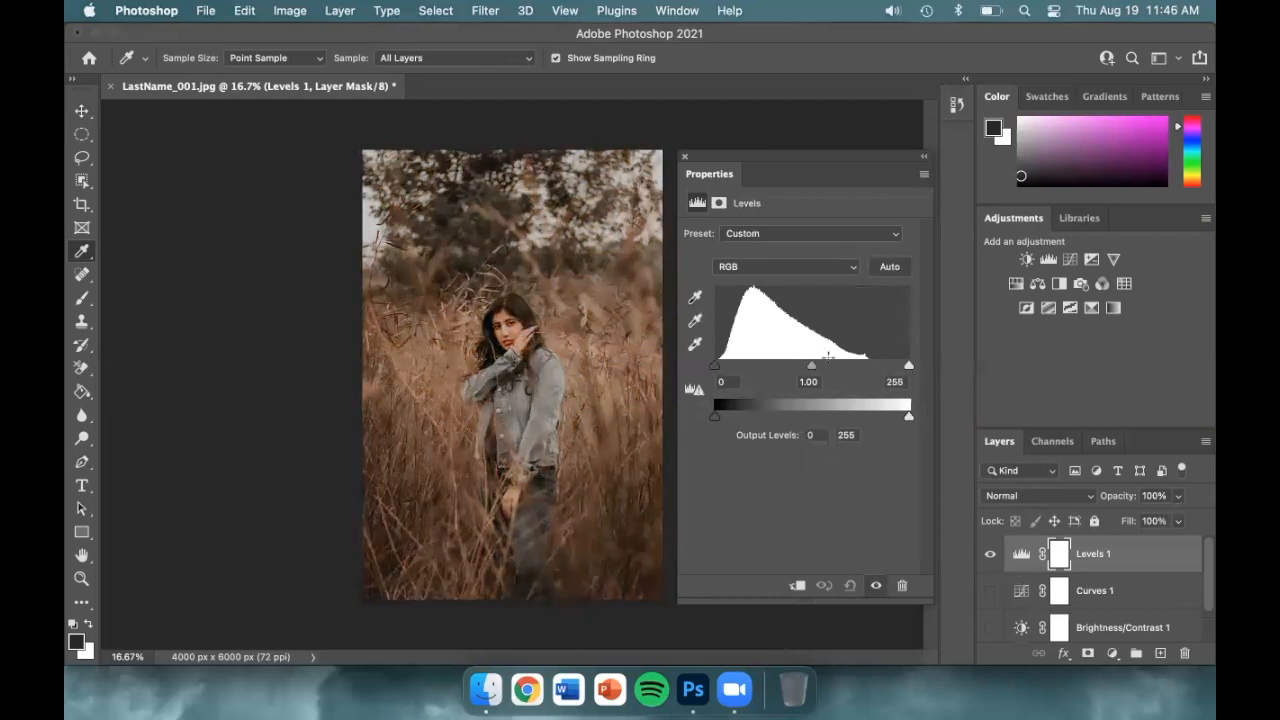
left_click_drag(808, 367, 868, 373)
key("super+z")
left_click_drag(908, 367, 799, 368)
left_click_drag(806, 371, 804, 371)
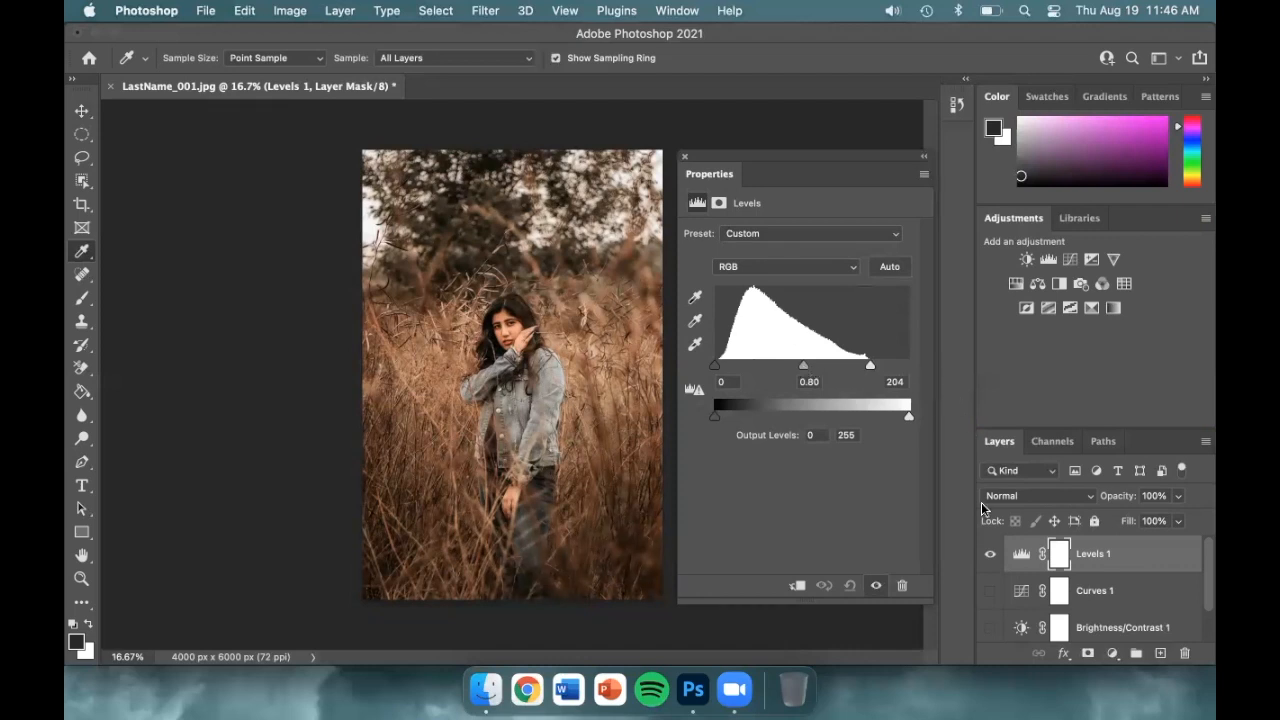
Compare with Levels 1, Curves 1 and Brightness/Contrast 1 toggled, leave them hidden, and add another Levels layer
left_click(990, 591)
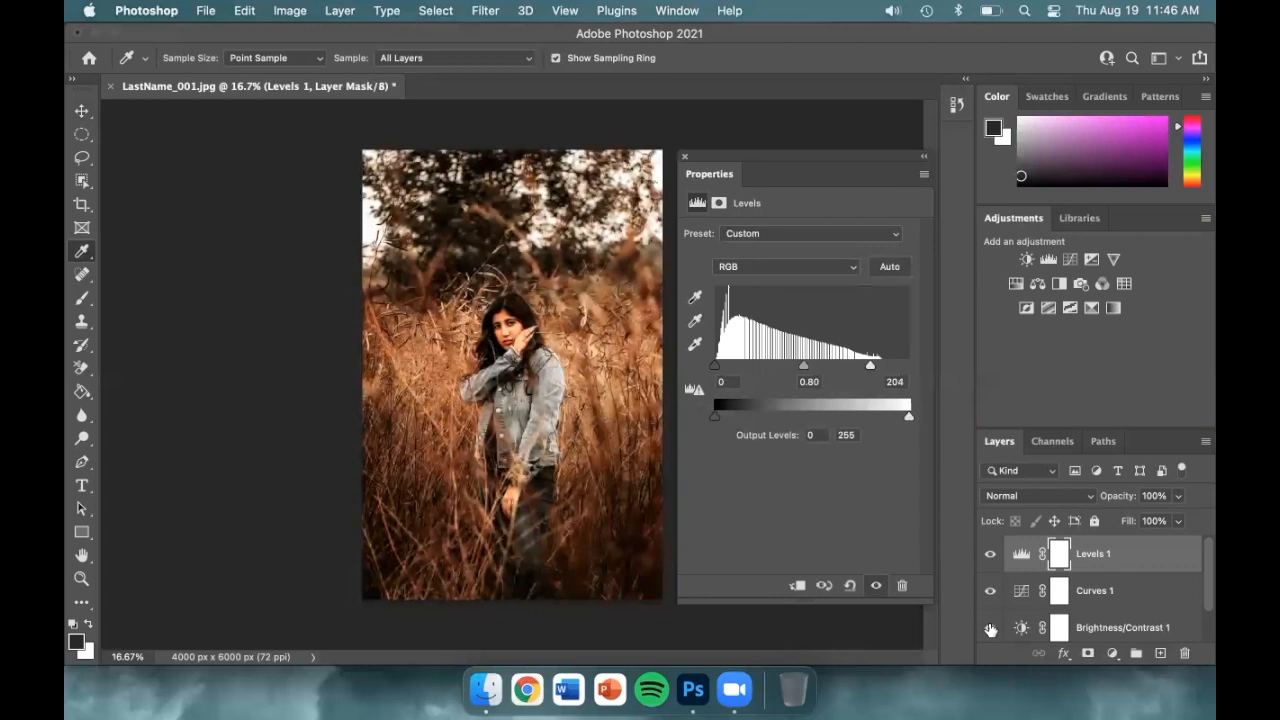
left_click(990, 627)
left_click(990, 627)
left_click(990, 591)
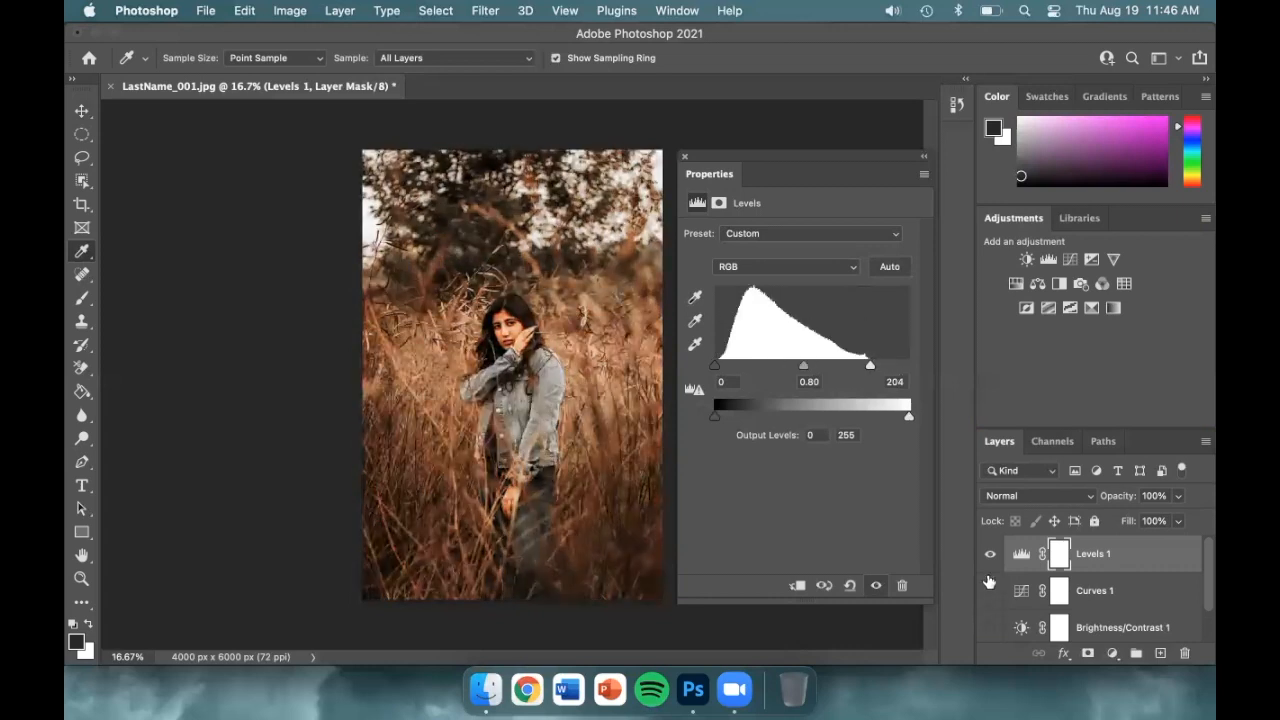
left_click(990, 554)
left_click(990, 556)
left_click(990, 556)
left_click(990, 591)
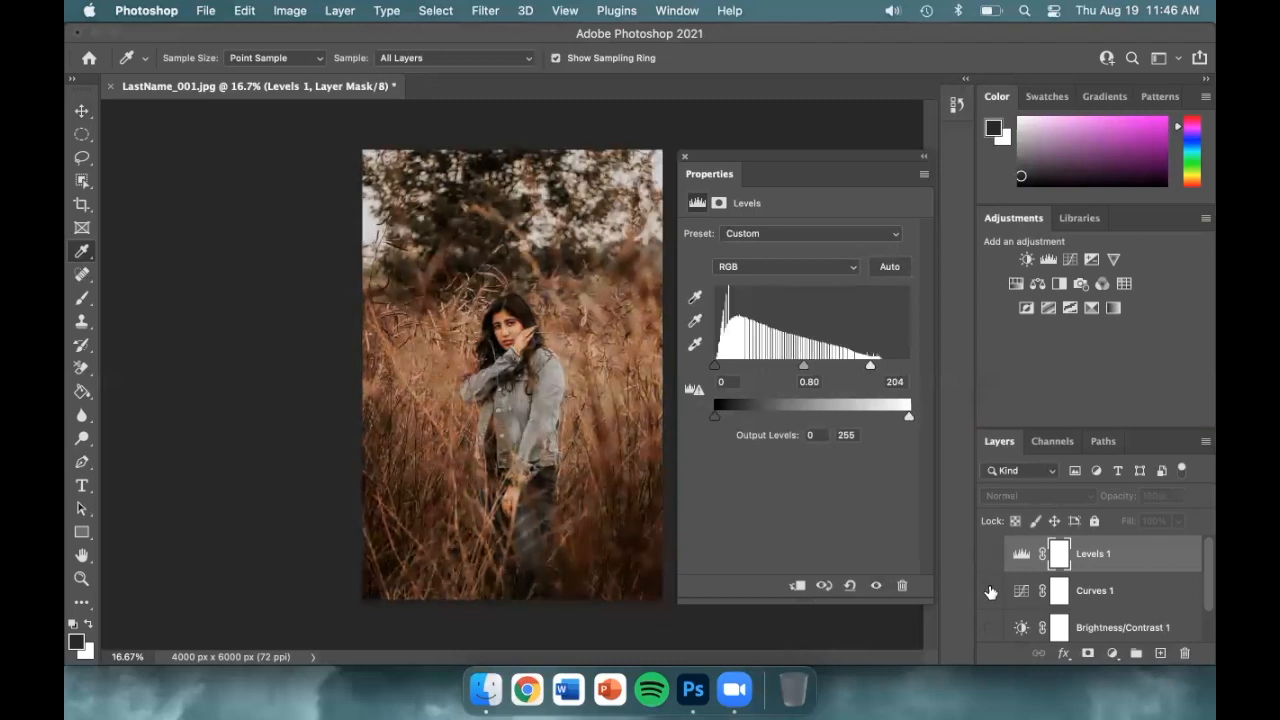
left_click(990, 591)
left_click(990, 627)
left_click(990, 627)
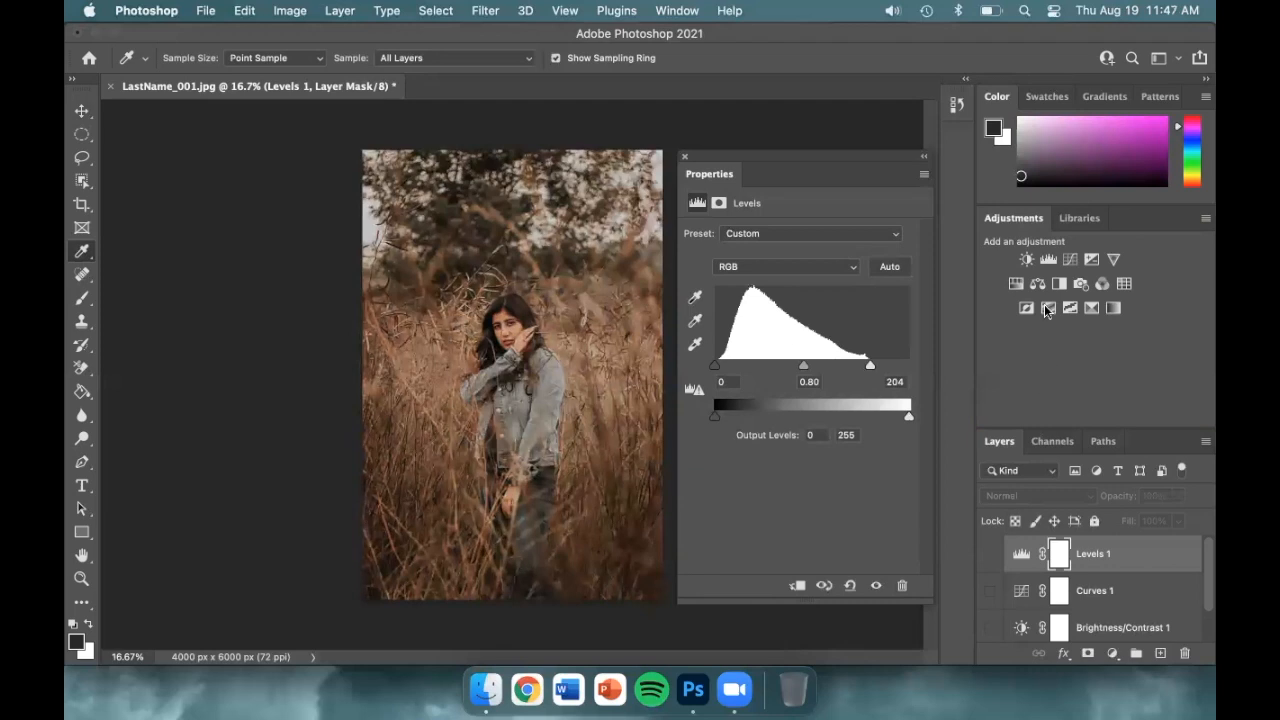
left_click(1048, 261)
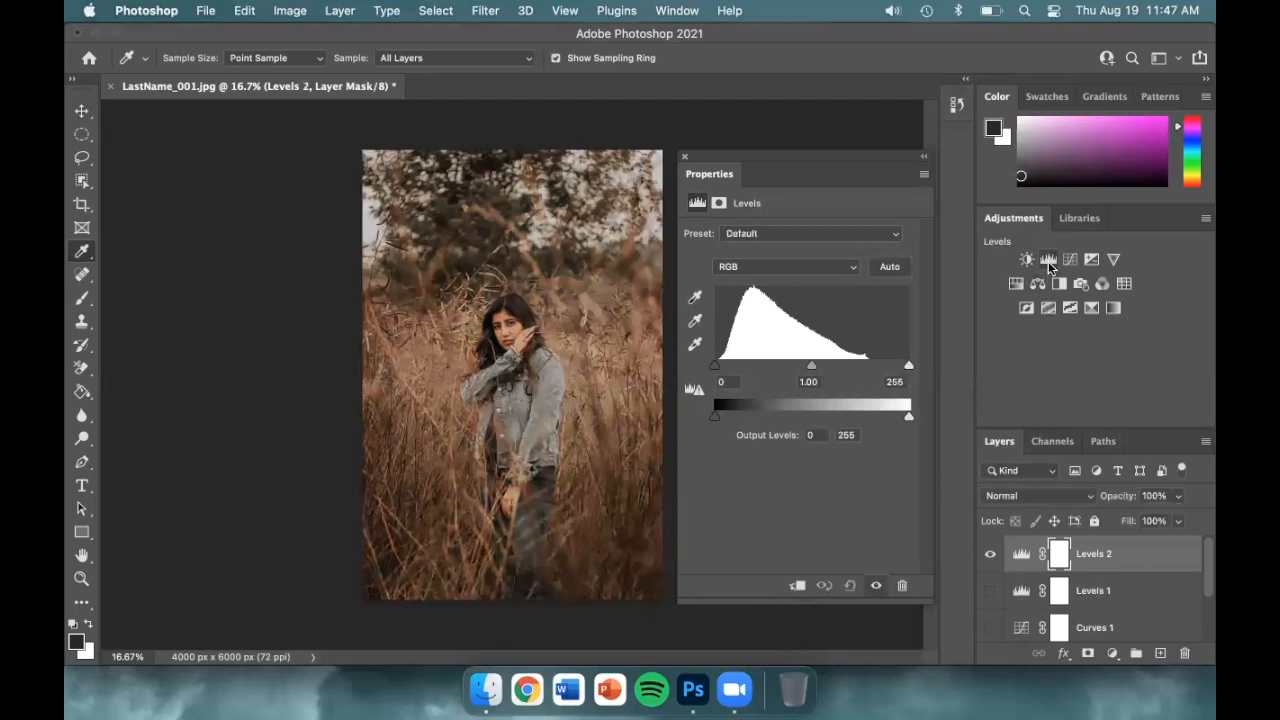
Pull in black and white inputs per channel: Red black 5, Green 8/200, Blue 6/196
left_click(853, 271)
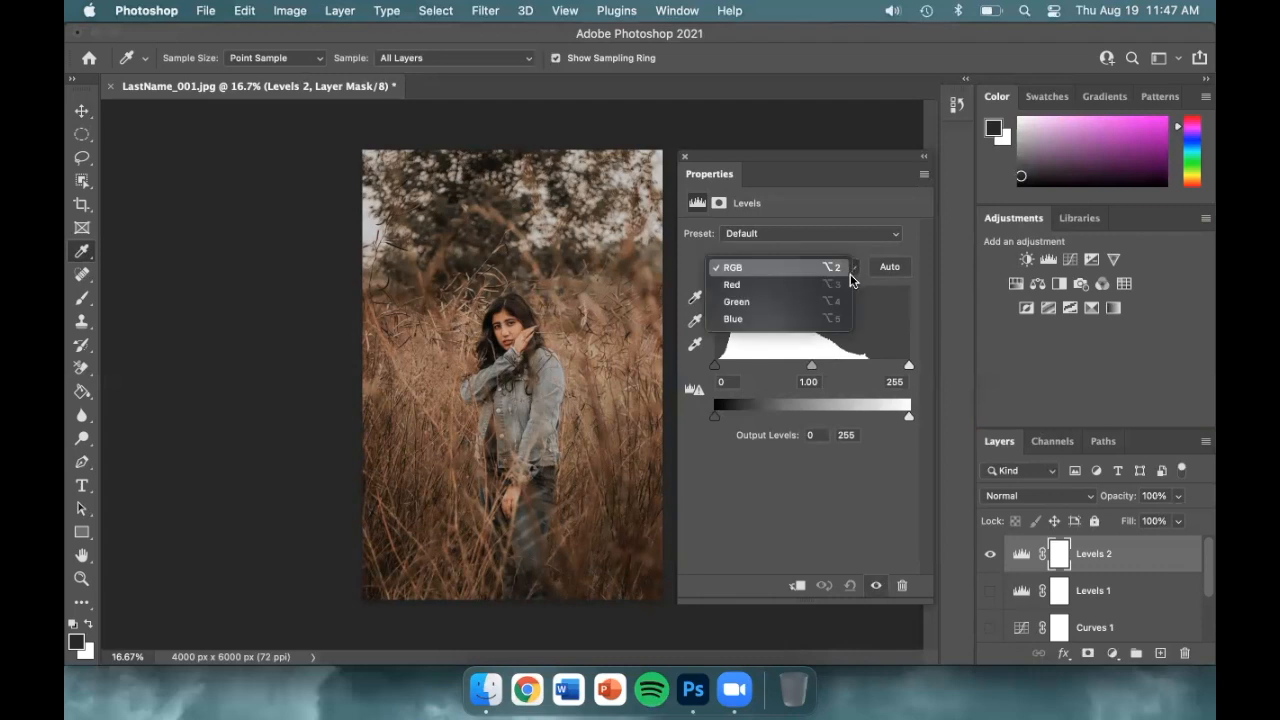
left_click(848, 280)
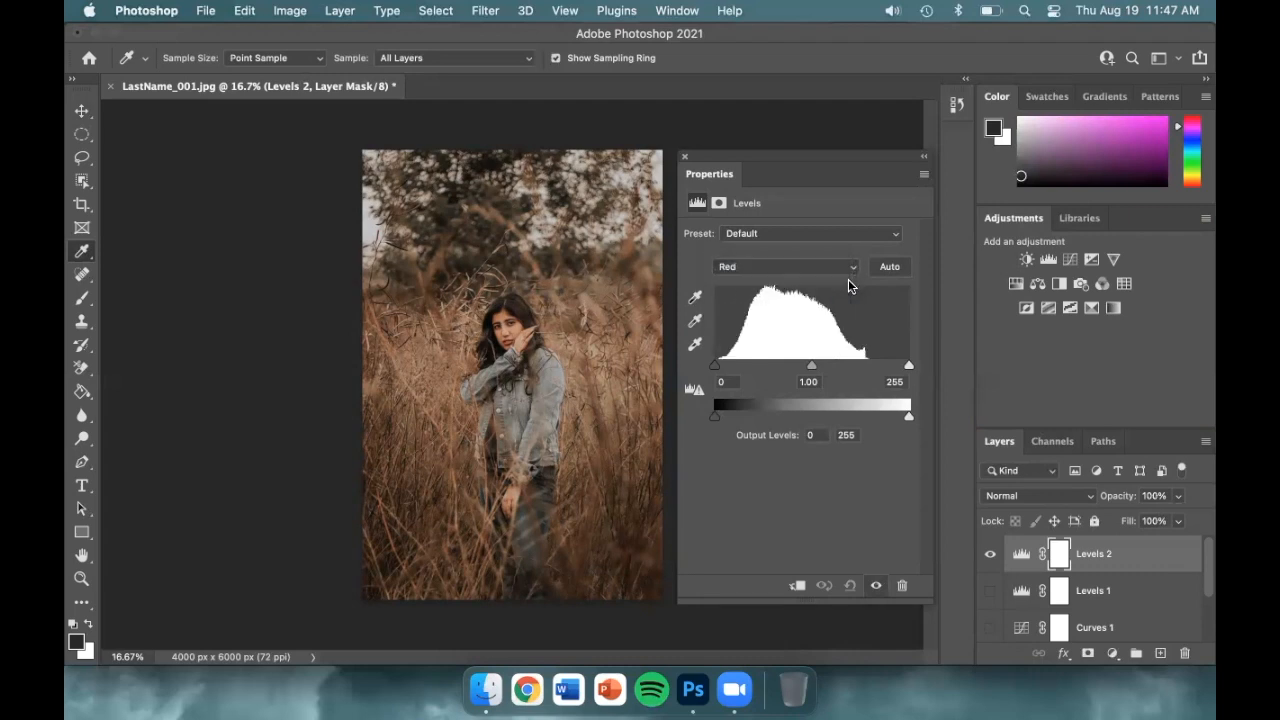
left_click_drag(711, 370, 720, 369)
left_click_drag(909, 365, 866, 363)
left_click(828, 268)
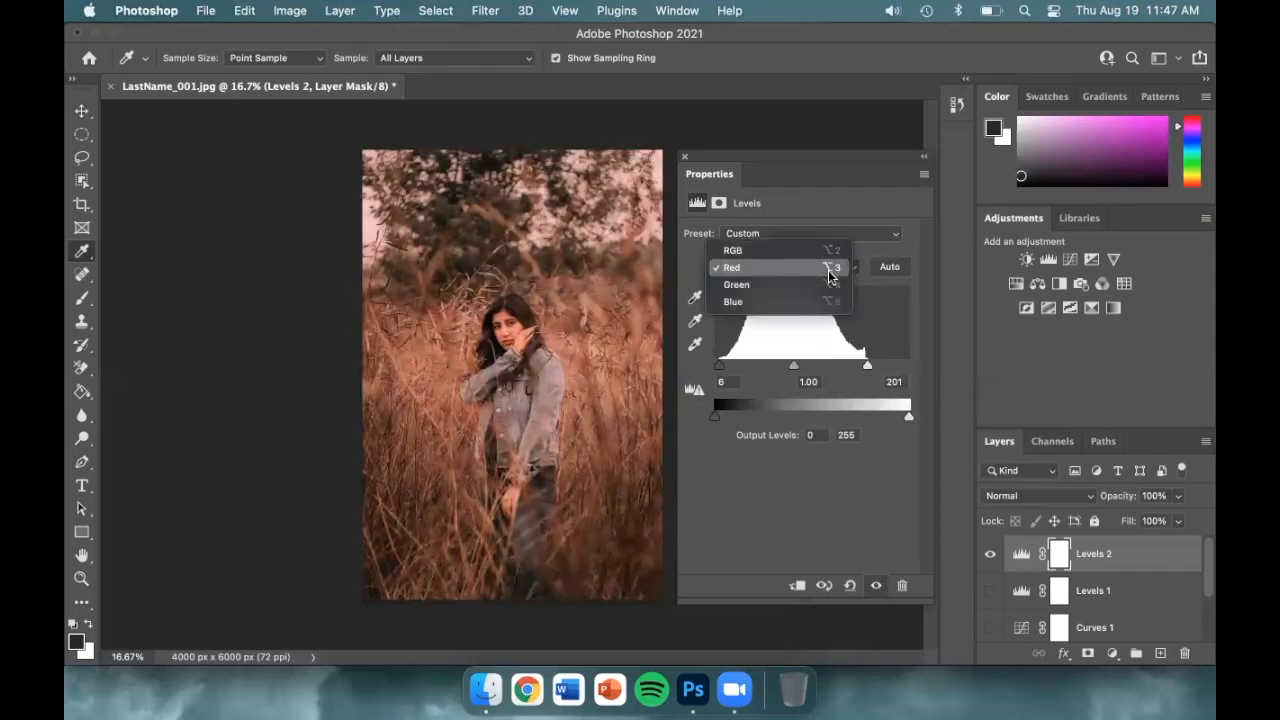
left_click(830, 286)
left_click_drag(716, 369, 721, 371)
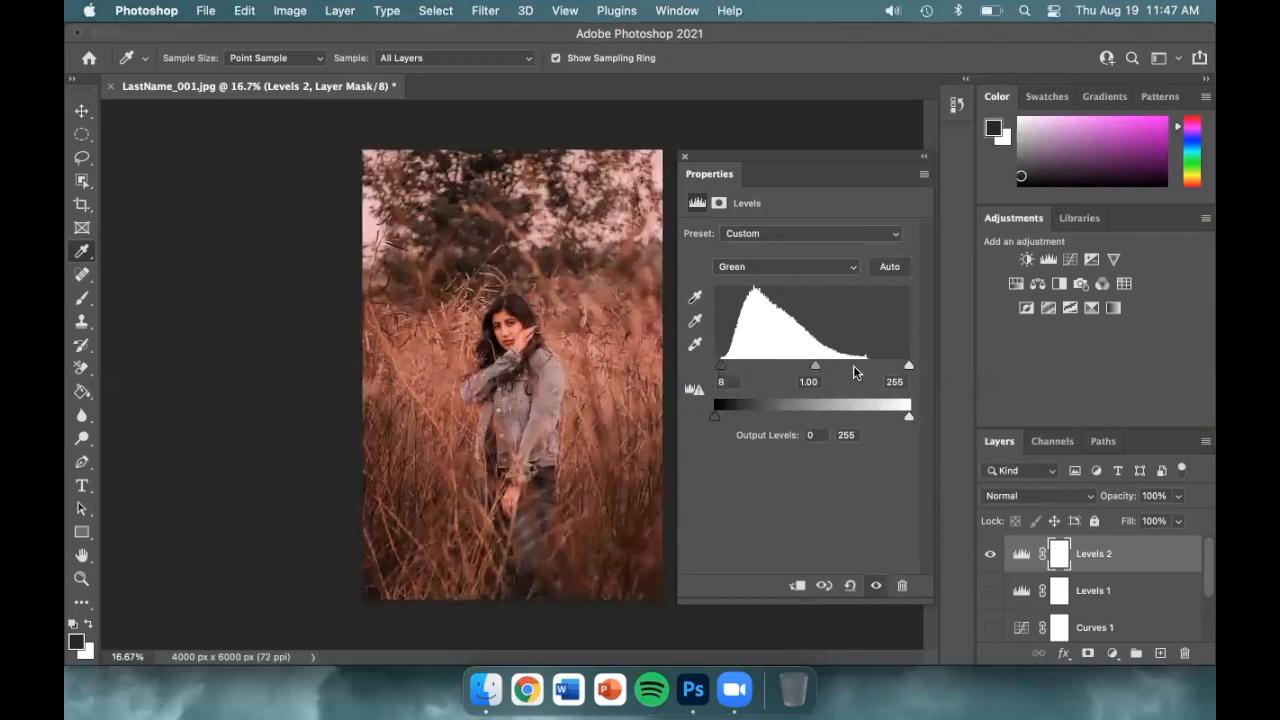
left_click_drag(908, 365, 866, 369)
left_click(828, 268)
left_click(750, 283)
left_click_drag(714, 371, 720, 369)
left_click_drag(908, 366, 863, 366)
Compare the photo with and without Levels 2, leaving it visible
left_click(990, 552)
left_click(990, 552)
left_click(990, 552)
left_click(990, 552)
left_click(990, 552)
left_click(990, 553)
left_click(990, 553)
left_click(990, 553)
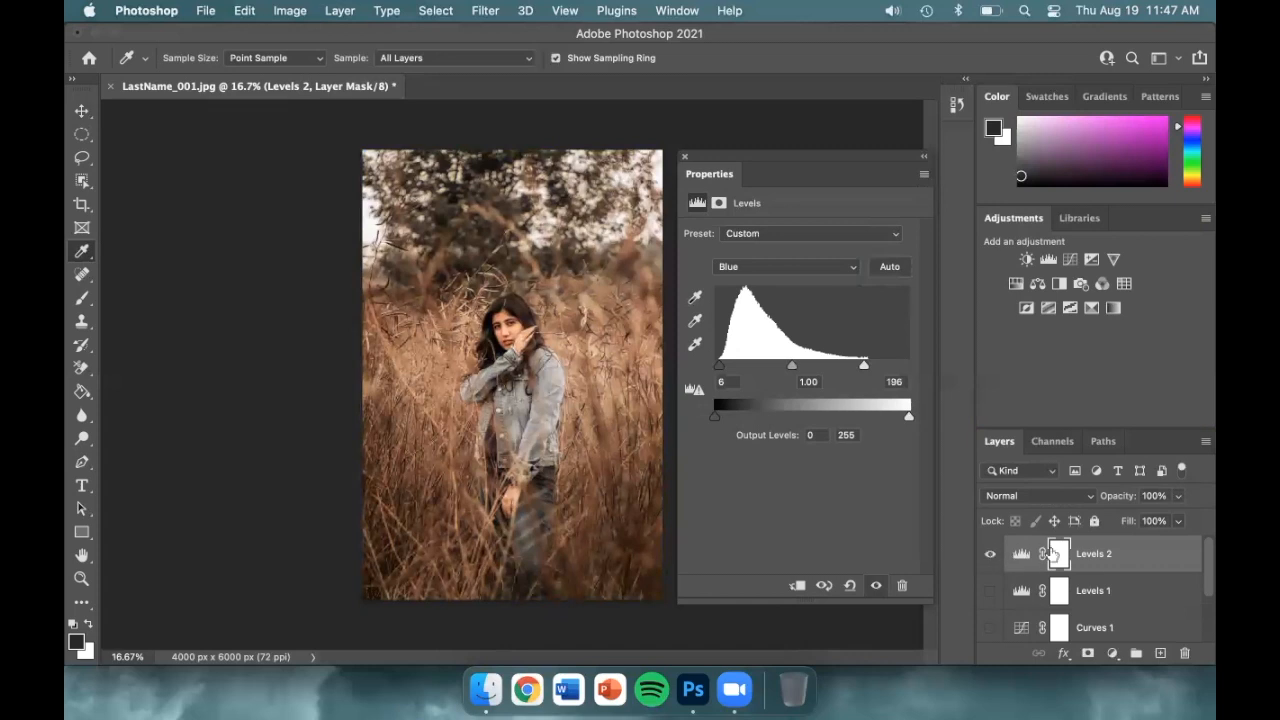
Name Levels 2 'Color Correction' and Levels 1 'Tonal Correction', show it, then add a Hue/Saturation layer
double_click(1092, 553)
type("Color Correction")
key("Return")
double_click(1093, 589)
type("Tonal Correction")
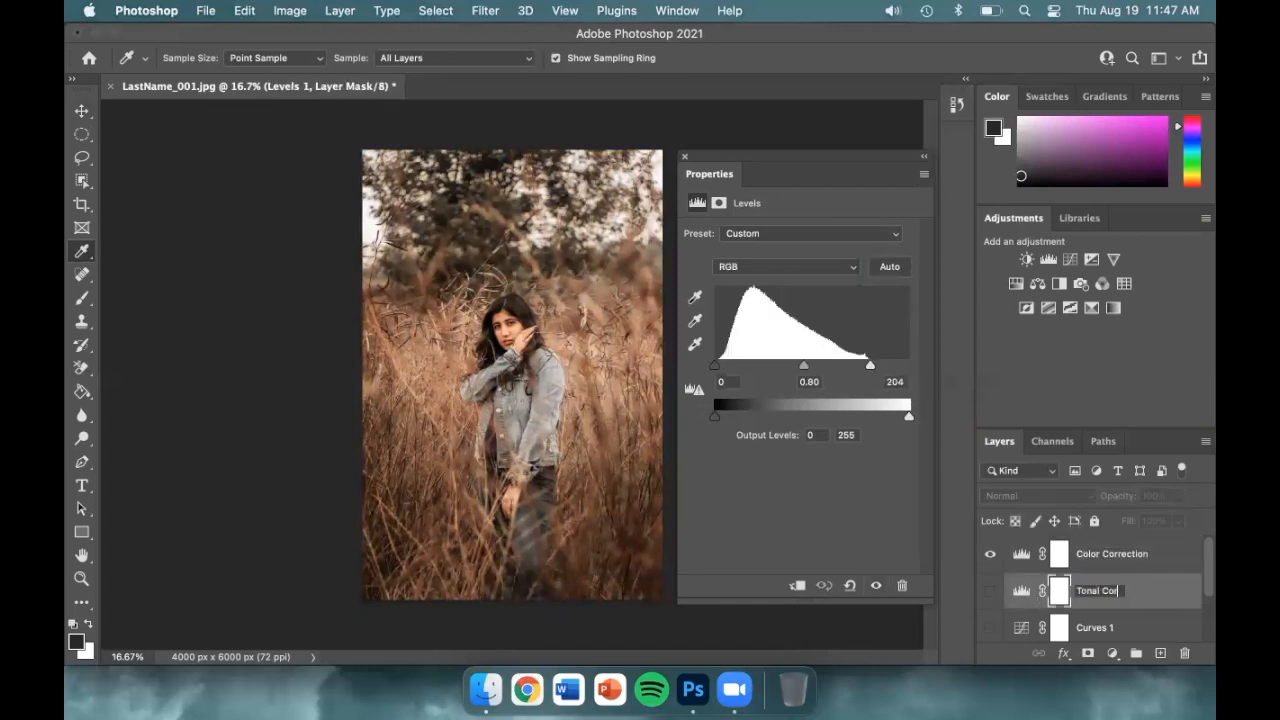
key("Return")
left_click(990, 590)
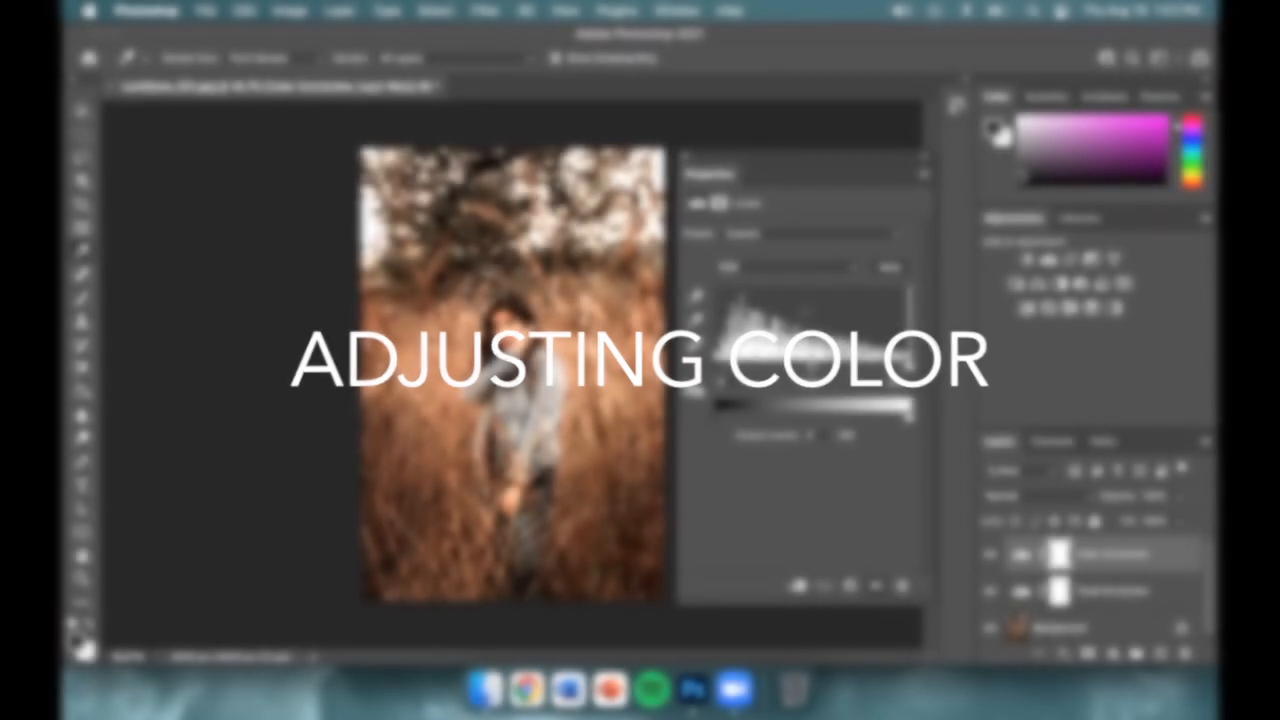
left_click(1014, 285)
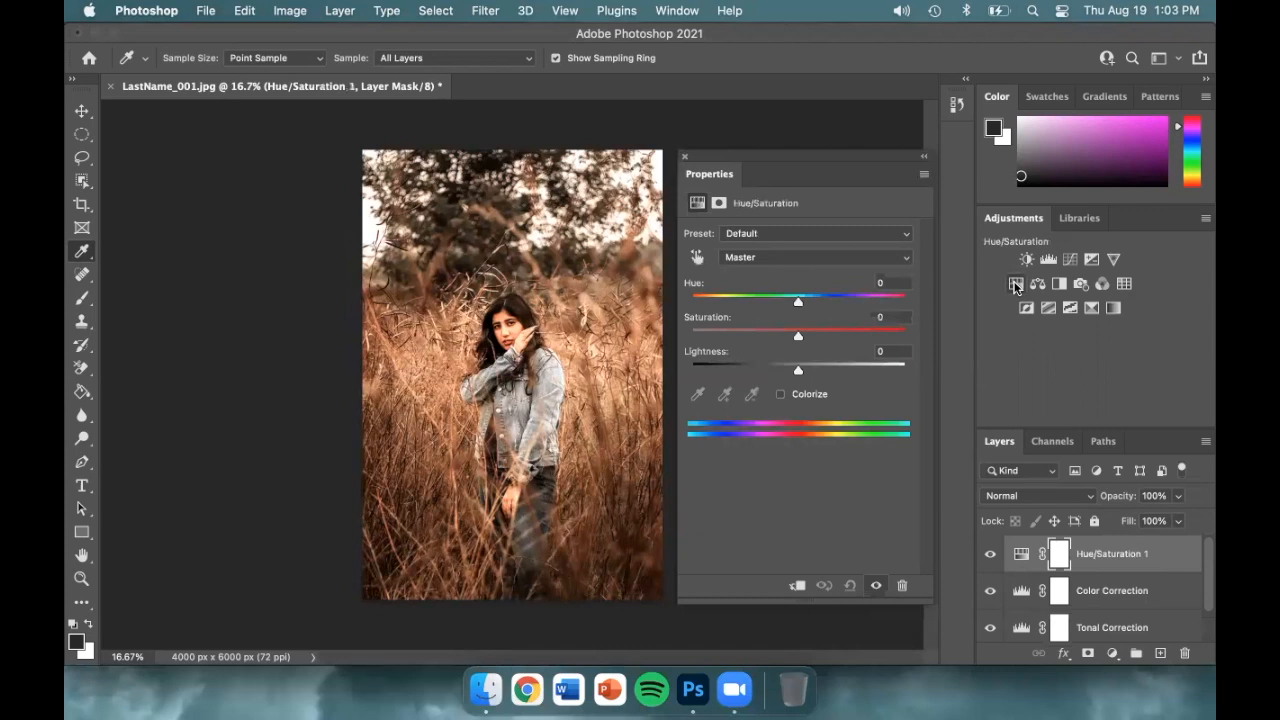
Try saturation changes, reset to 0, then colorize the photo with hue 299 and saturation 25
left_click_drag(798, 336, 688, 340)
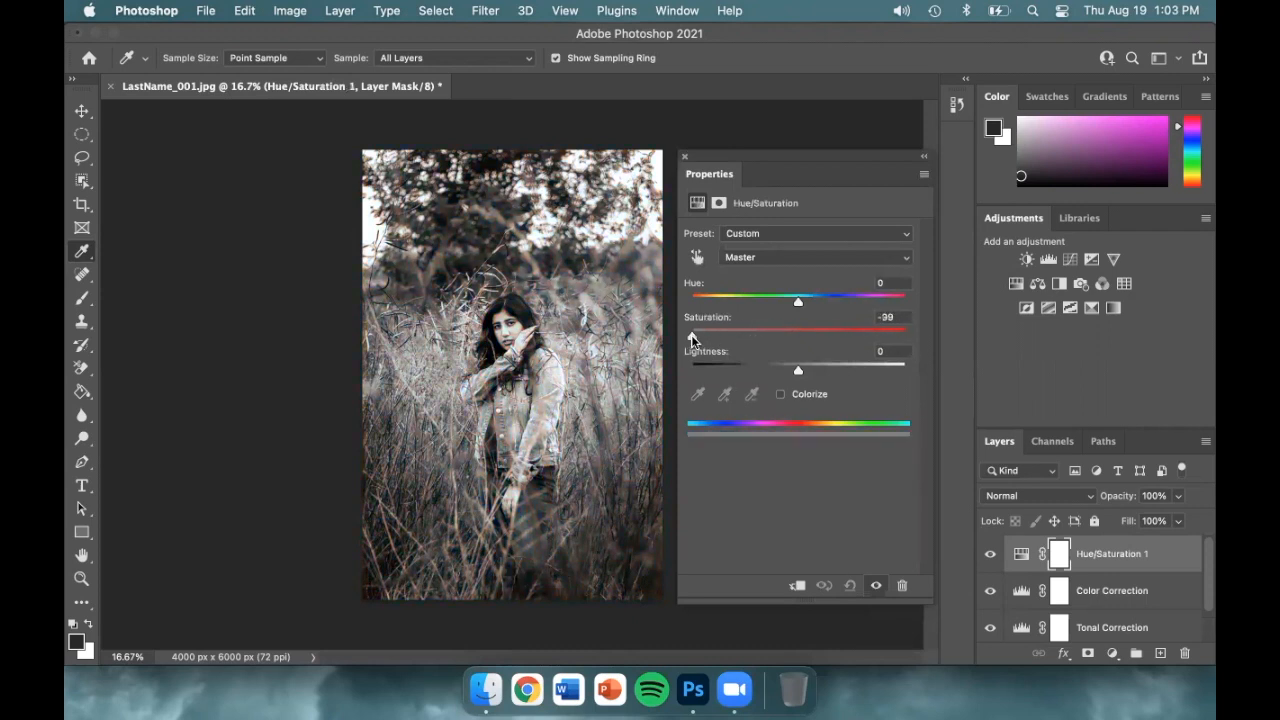
left_click(764, 339)
left_click(790, 338)
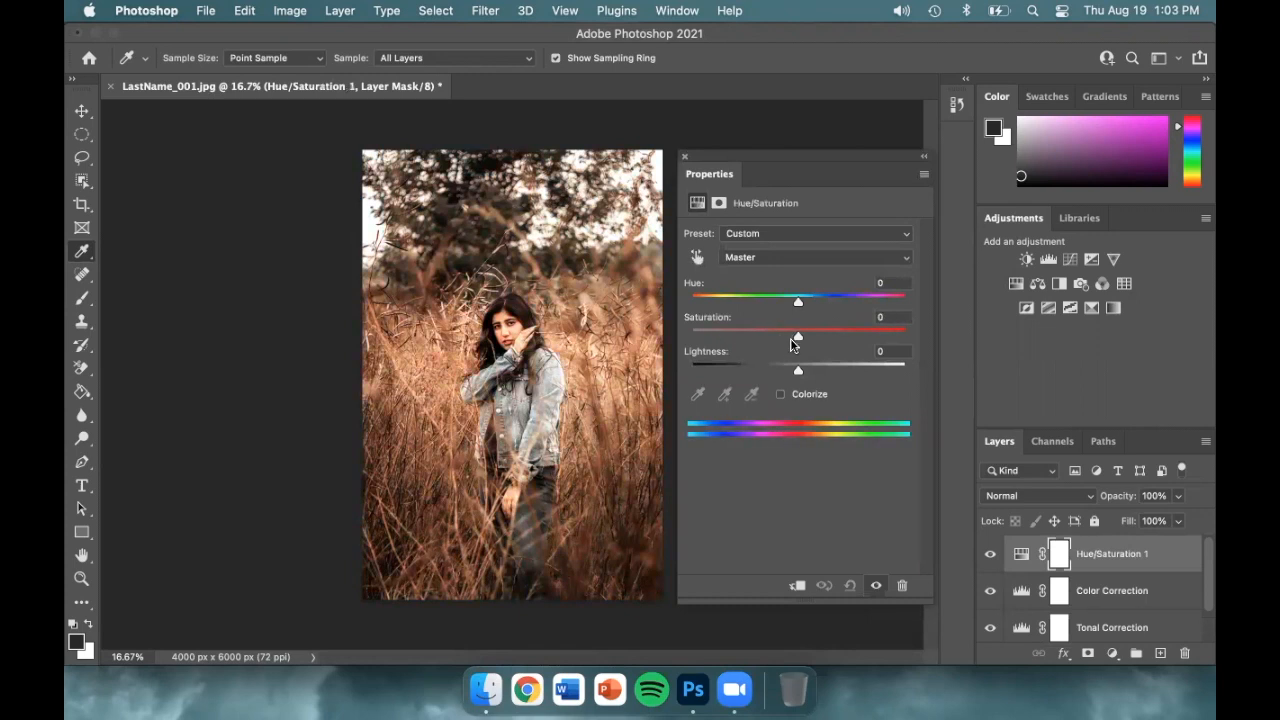
left_click(780, 394)
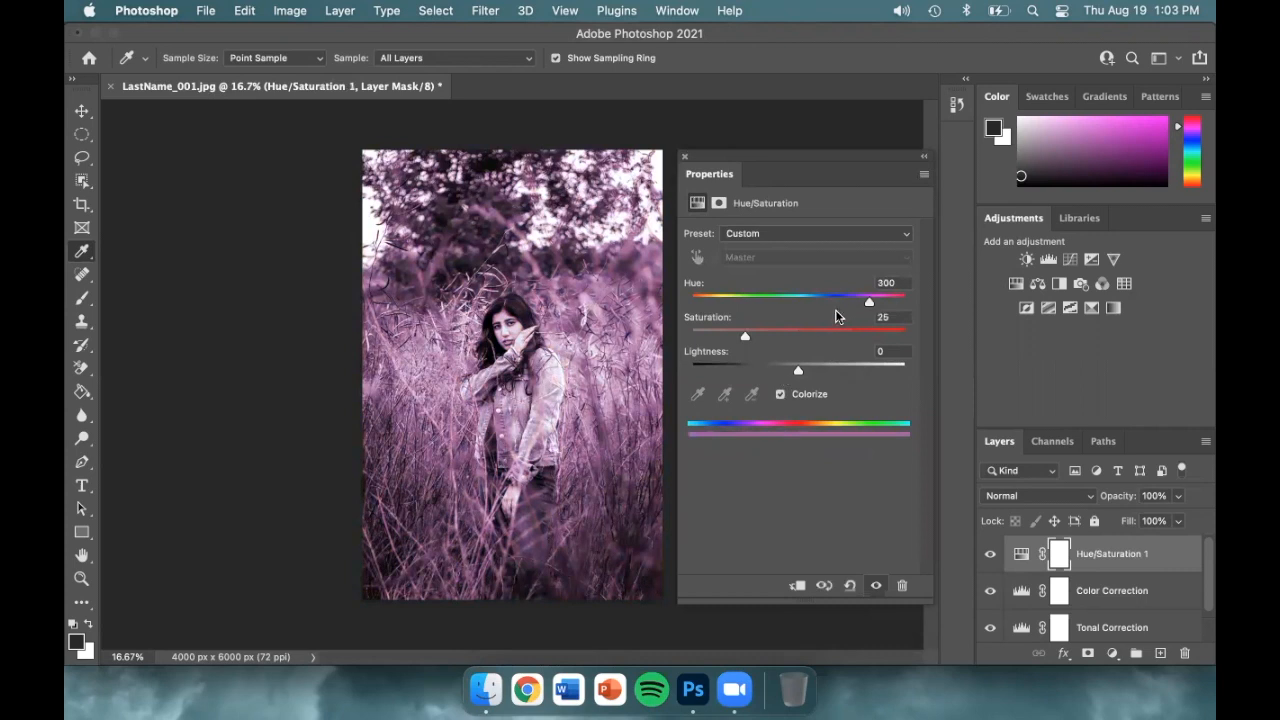
left_click_drag(870, 307, 909, 309)
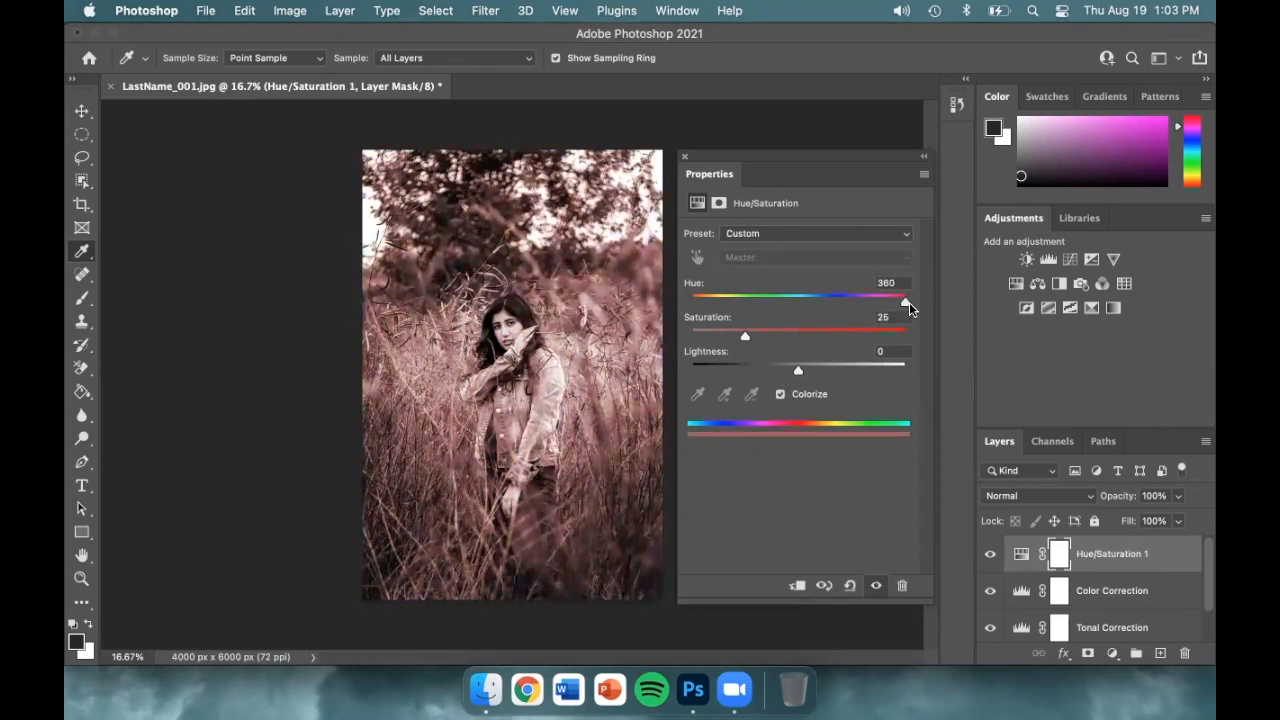
mouse_move(747, 336)
left_mouse_down()
mouse_move(893, 338)
mouse_move(745, 336)
left_mouse_up()
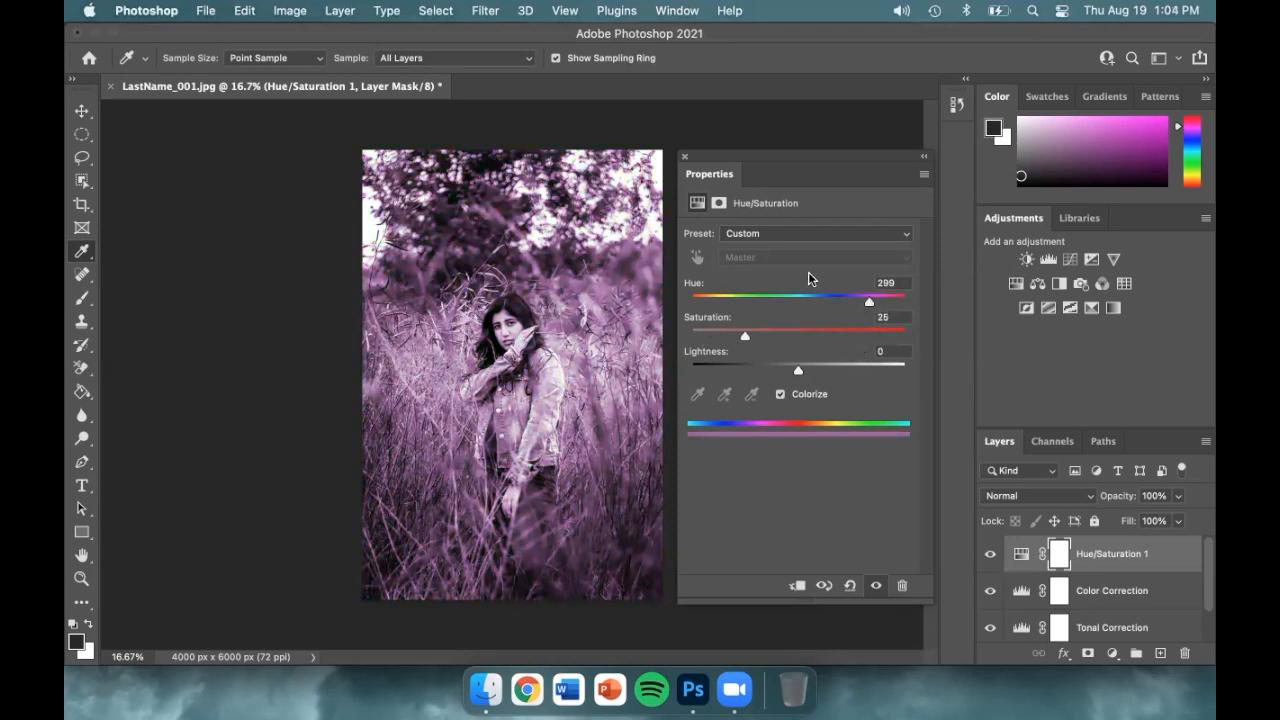
Turn off Colorize, set Yellows saturation +80 and Reds -13 on the image, then hide the layer
left_click(781, 394)
left_click(697, 259)
key("super+z")
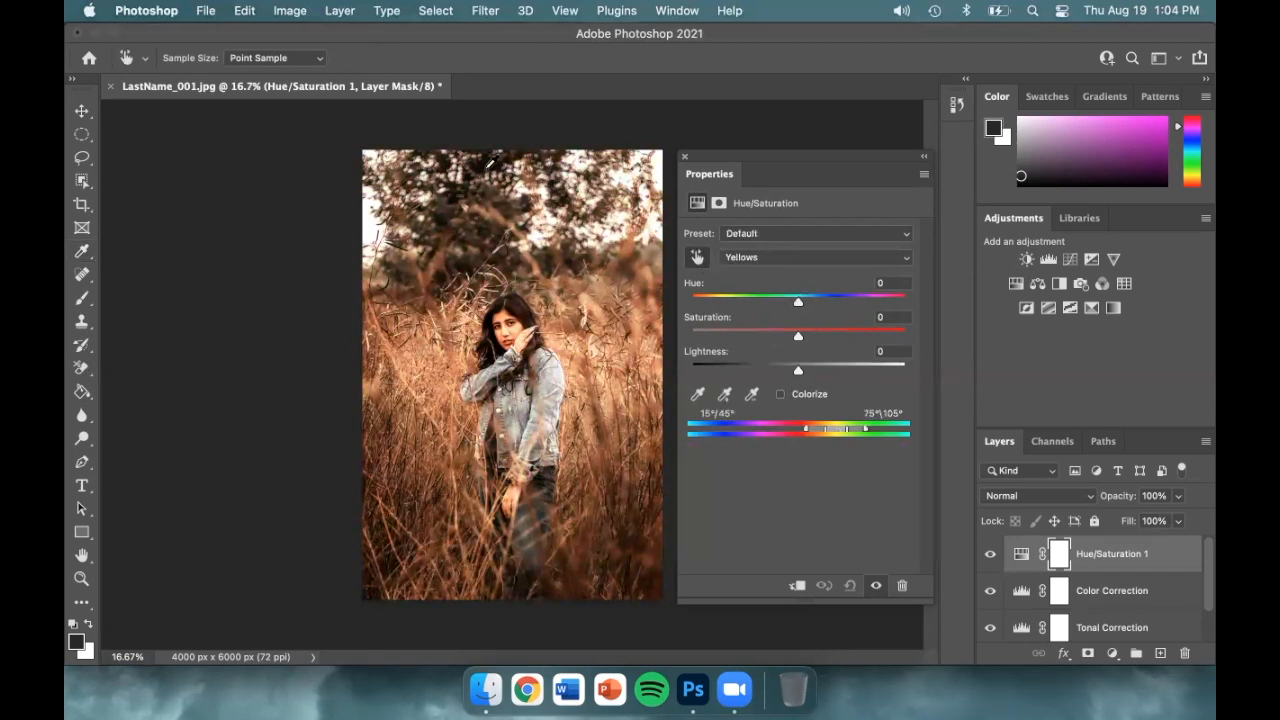
left_click_drag(486, 172, 563, 184)
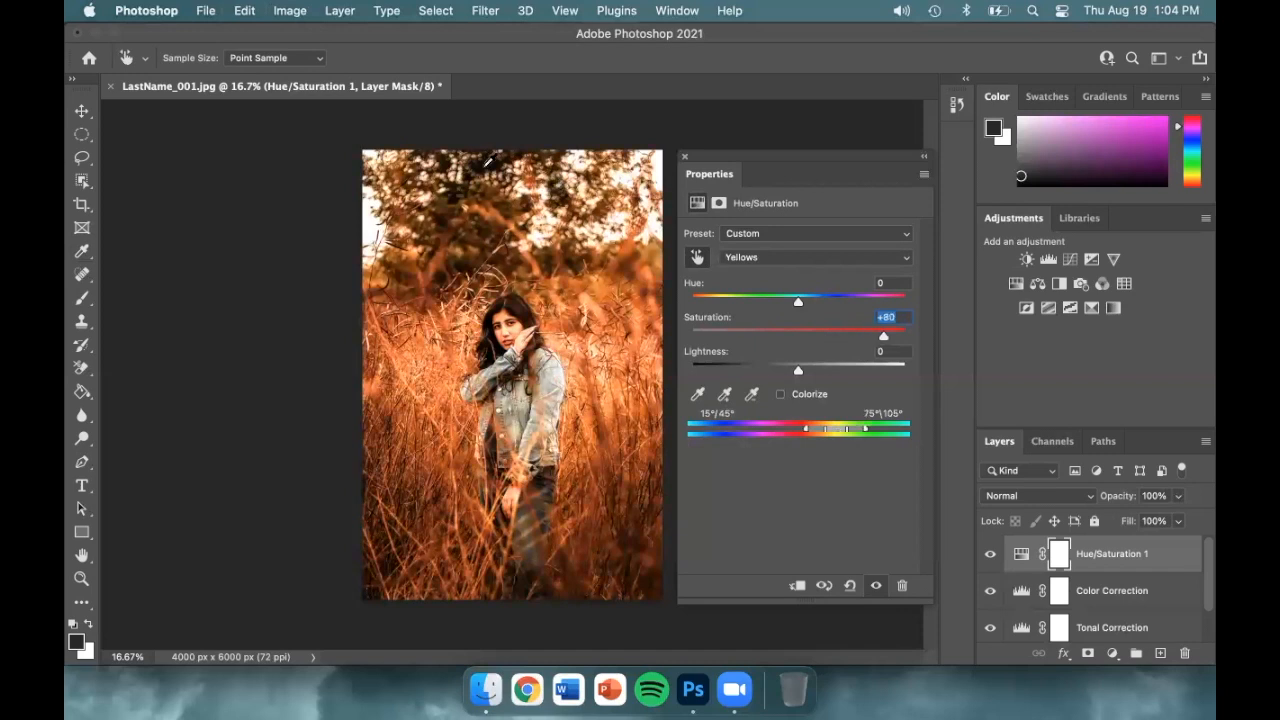
mouse_move(478, 245)
left_mouse_down()
mouse_move(449, 245)
mouse_move(464, 243)
left_mouse_up()
left_click(985, 554)
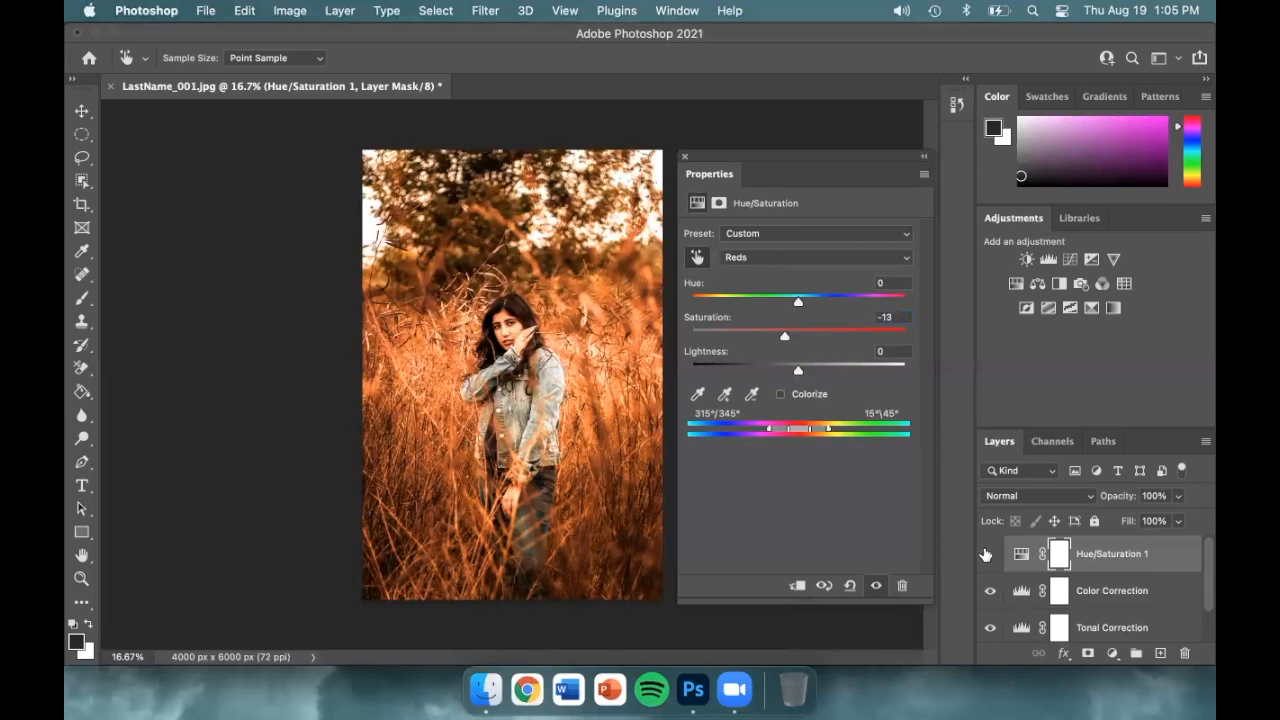
key("i")
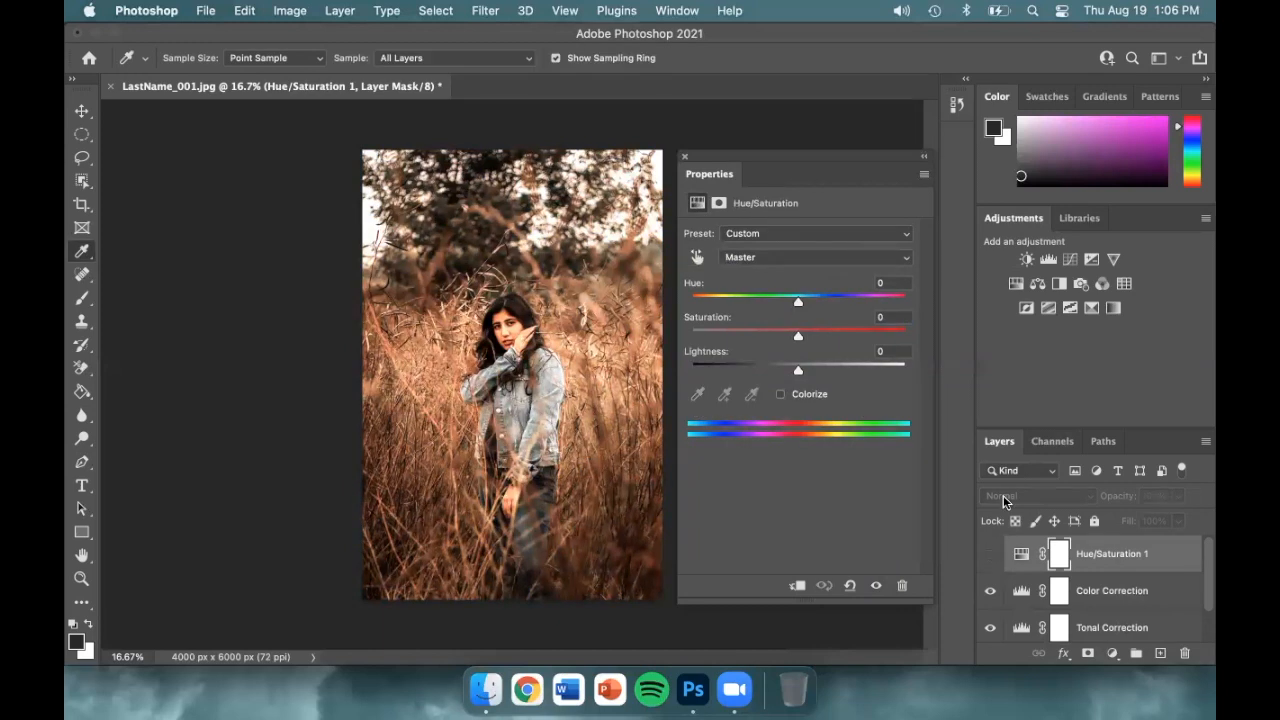
Add a Color Balance layer and set Shadows to Cyan-Red -55, Yellow-Blue +15
left_click(1037, 284)
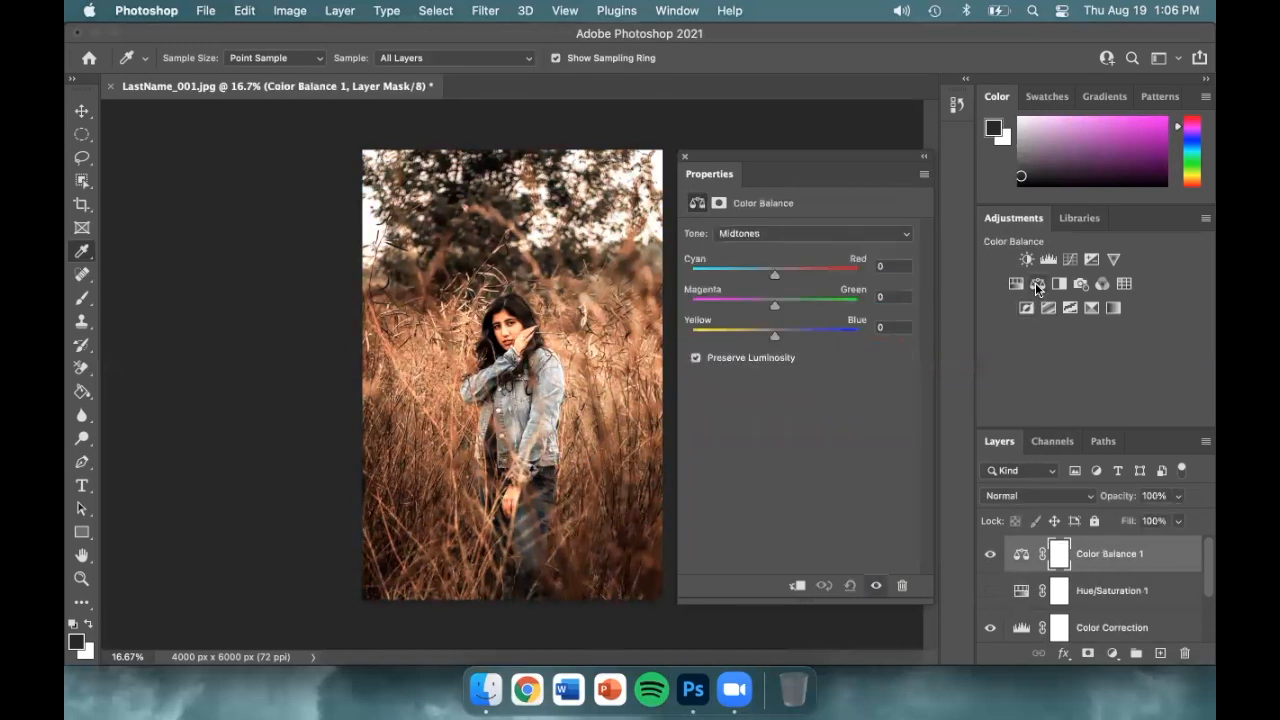
left_click(907, 236)
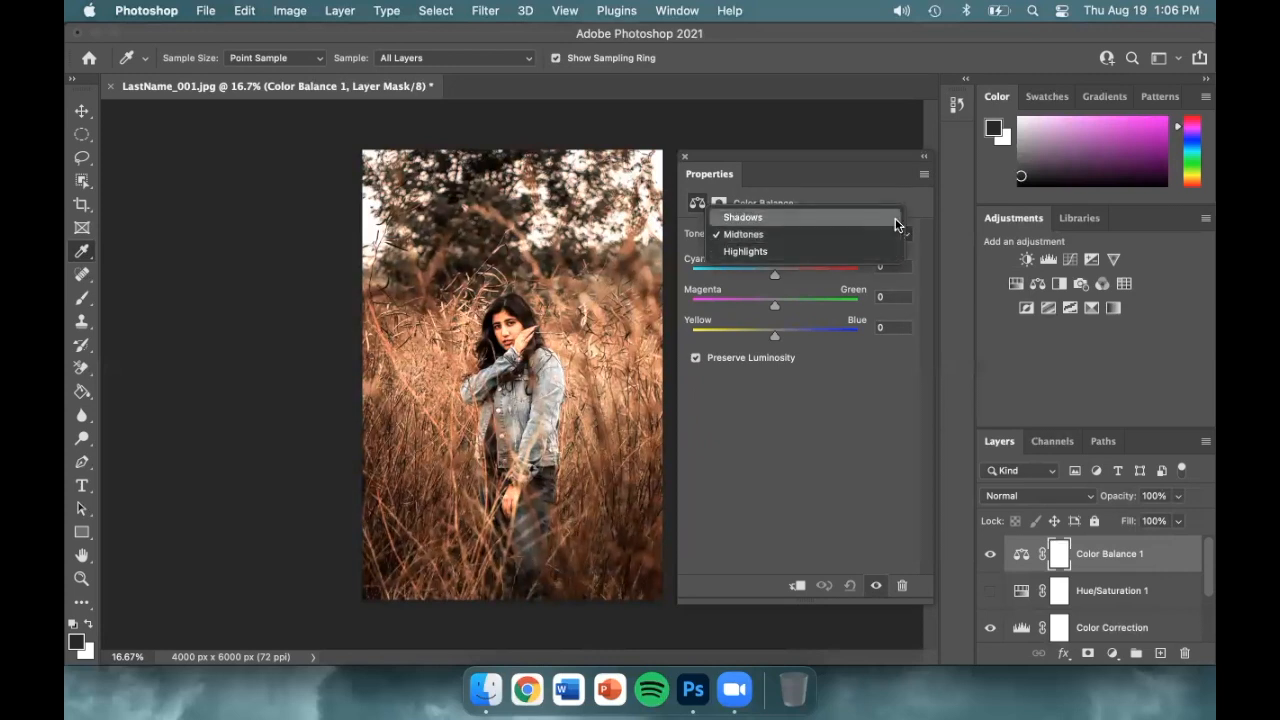
left_click(895, 217)
left_click_drag(771, 279, 727, 274)
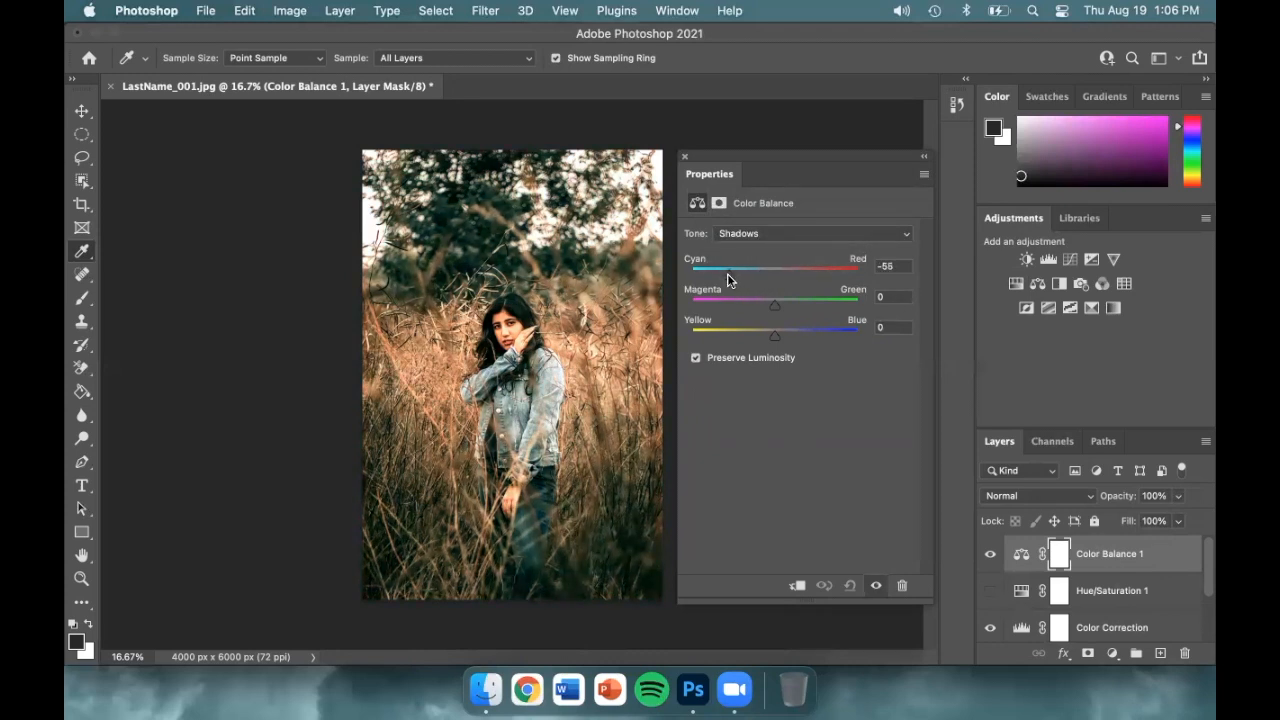
left_click_drag(776, 336, 787, 341)
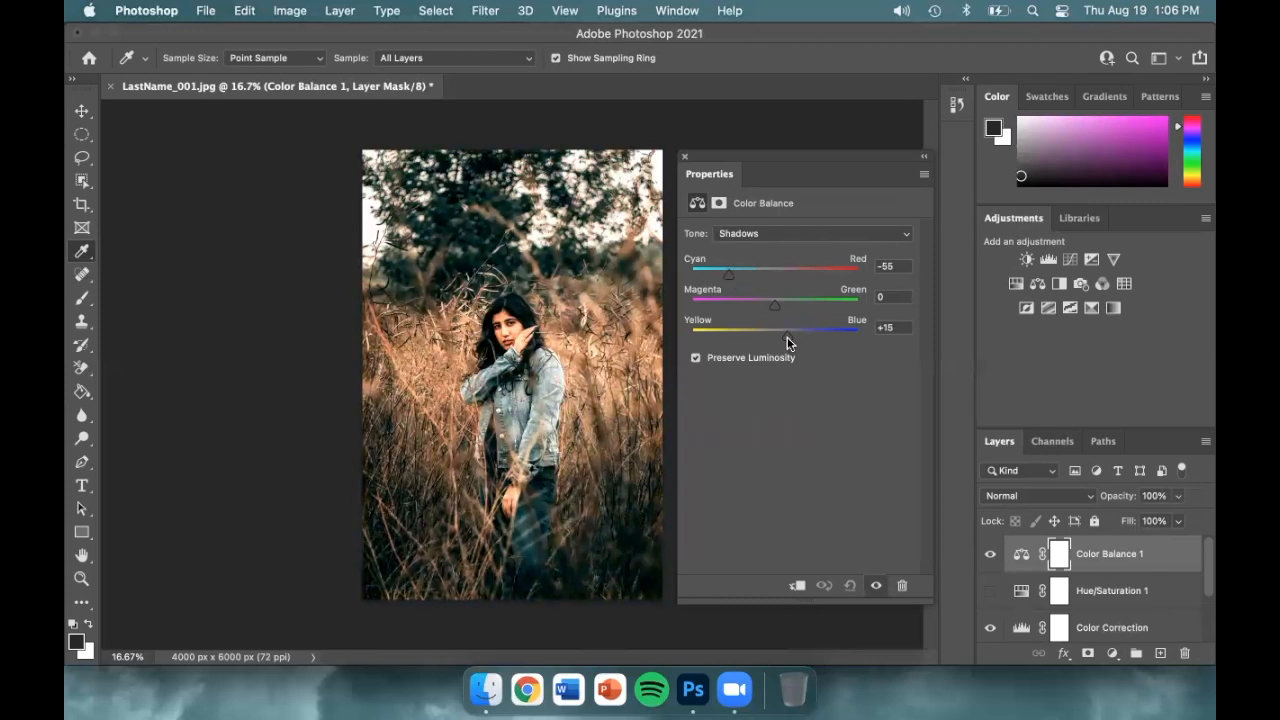
Set Midtones Magenta-Green to -20 and Highlights to Cyan-Red +10, Yellow-Blue -30
left_click(799, 232)
left_click(799, 244)
mouse_move(774, 303)
left_mouse_down()
mouse_move(756, 302)
mouse_move(776, 278)
left_mouse_up()
left_click(907, 233)
left_click(851, 257)
left_click_drag(772, 323, 749, 336)
Toggle the Color Balance layer's visibility to compare before and after
left_click(990, 556)
left_click(990, 556)
left_click(990, 556)
left_click(990, 556)
left_click(990, 556)
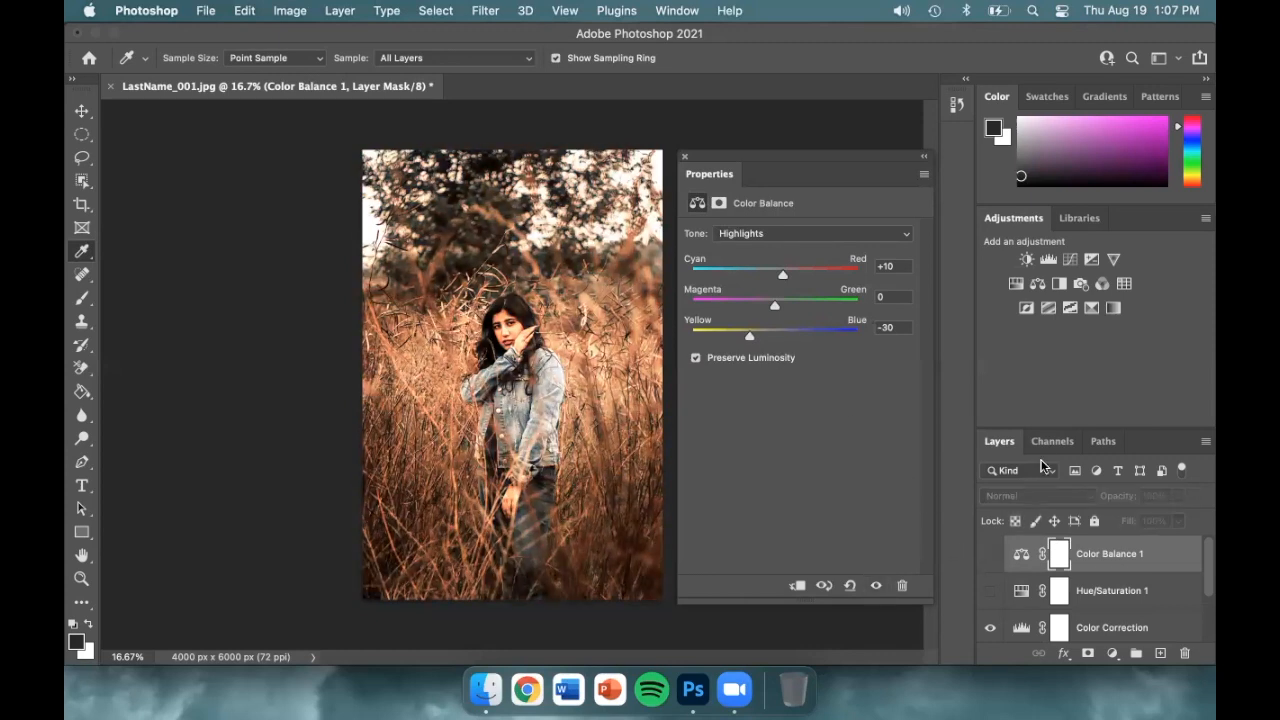
Add a Selective Color layer and give the Reds Cyan +100 and Magenta +25
left_click(1090, 310)
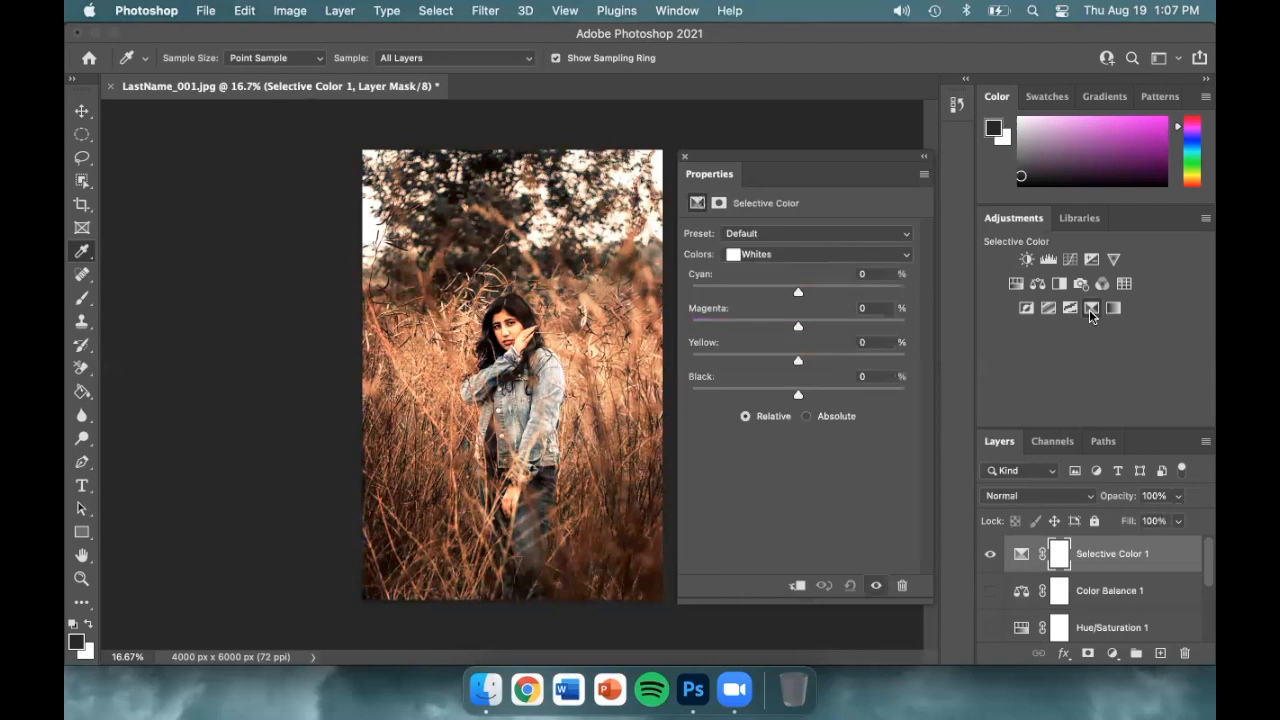
left_click(907, 254)
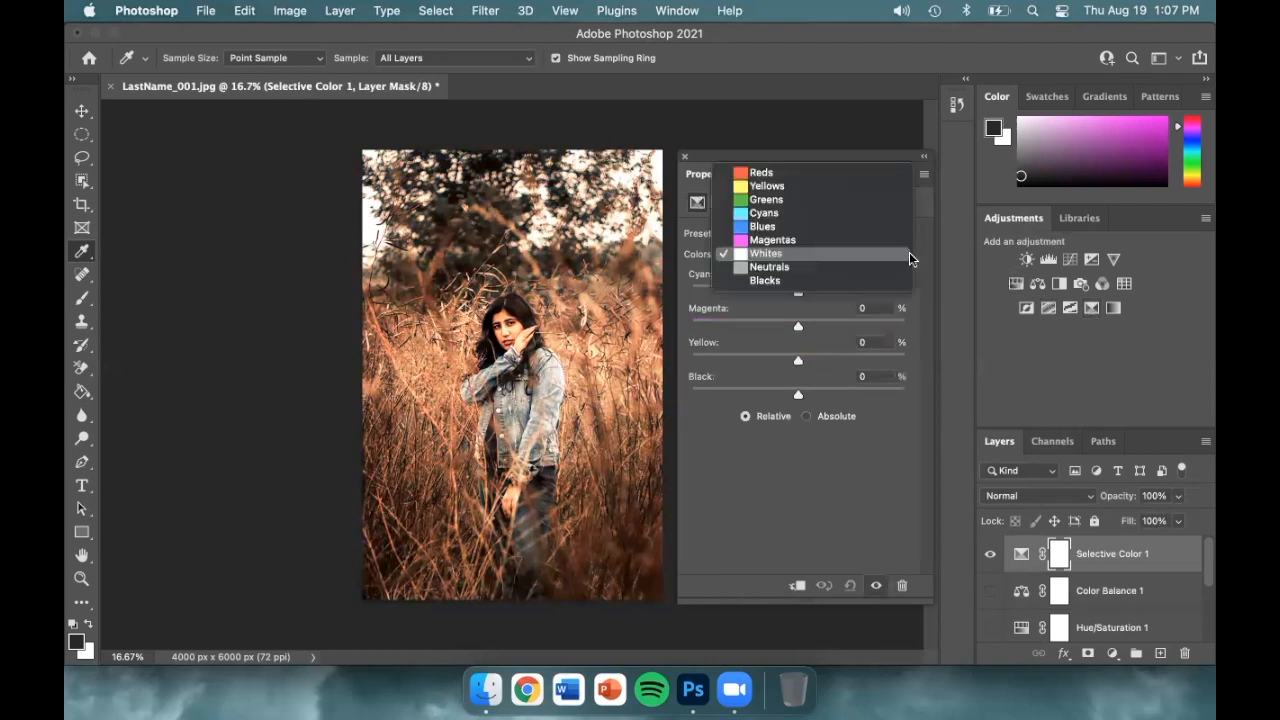
left_click(895, 174)
left_click_drag(798, 296, 883, 292)
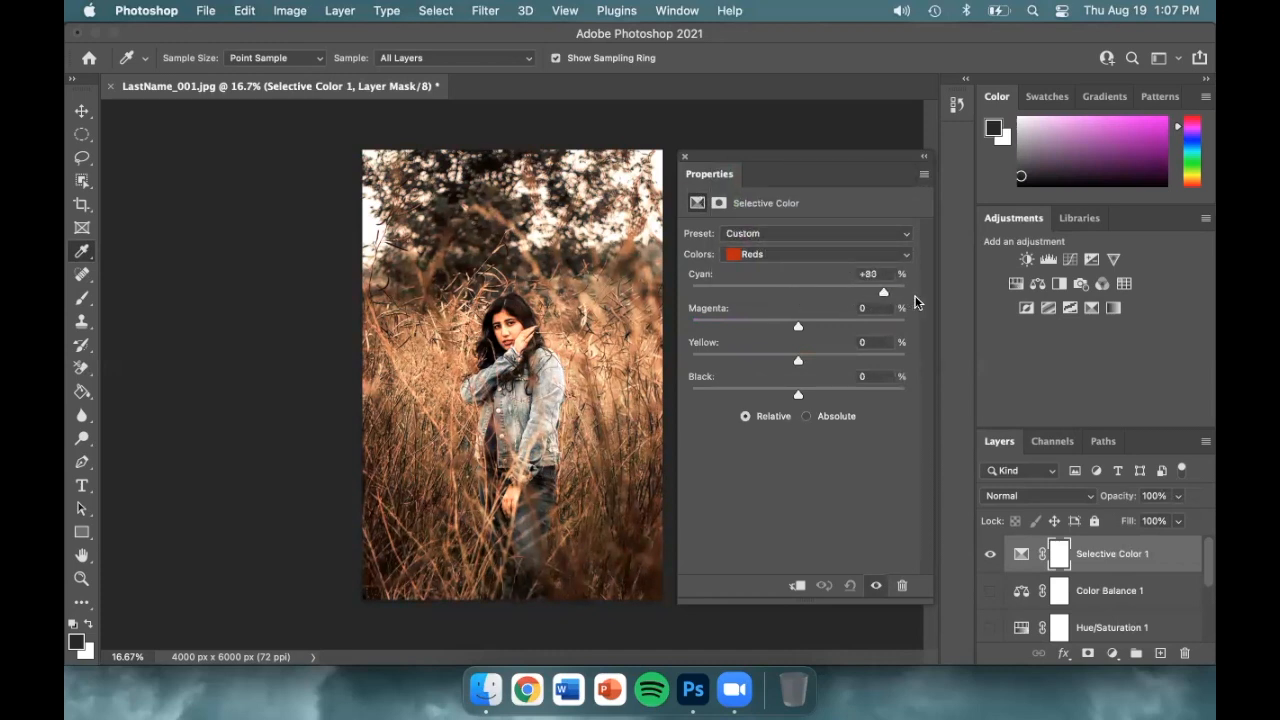
left_click_drag(798, 328, 825, 330)
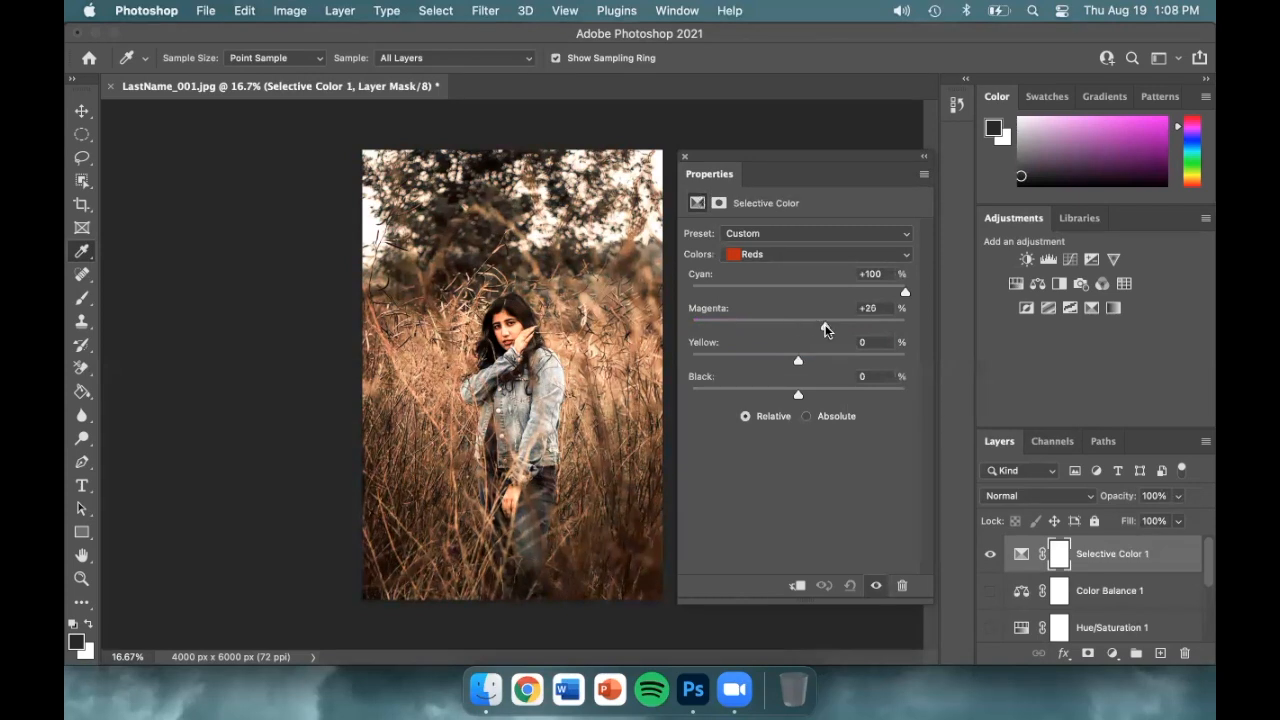
Set Yellows to Yellow +100, Black +50, and Whites to Cyan +71
left_click(828, 254)
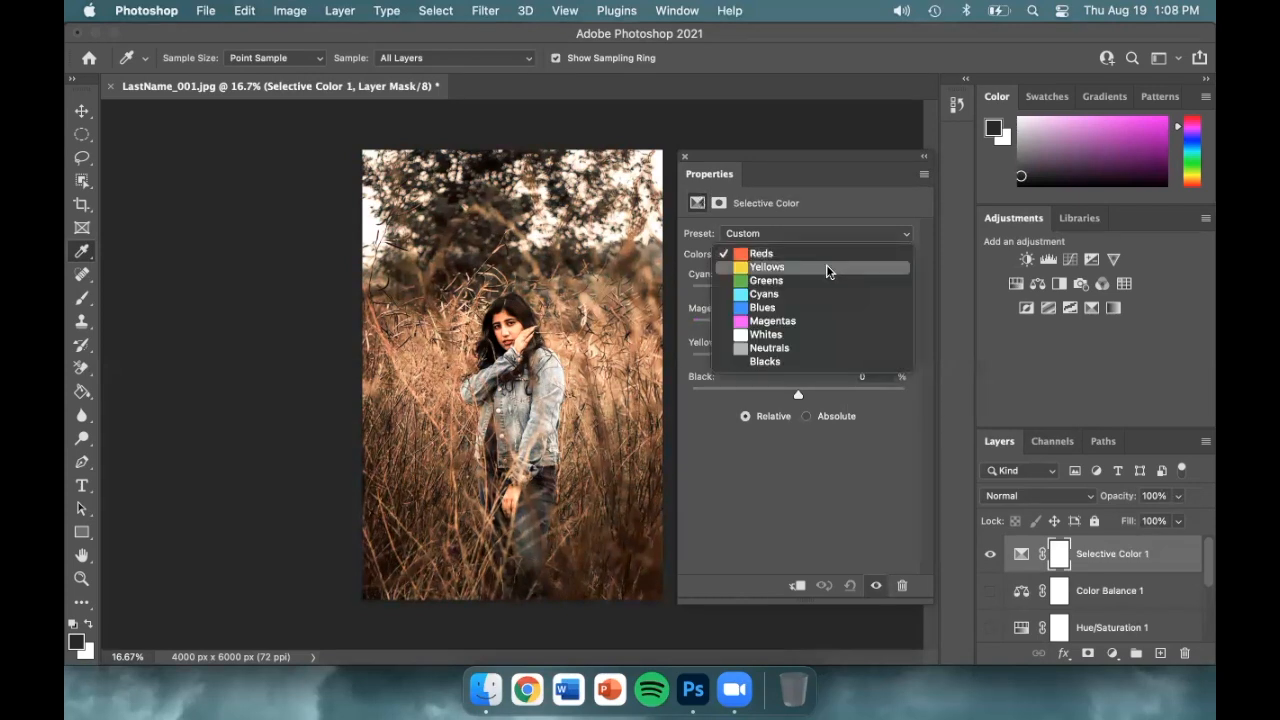
left_click(826, 268)
left_click_drag(798, 361, 852, 396)
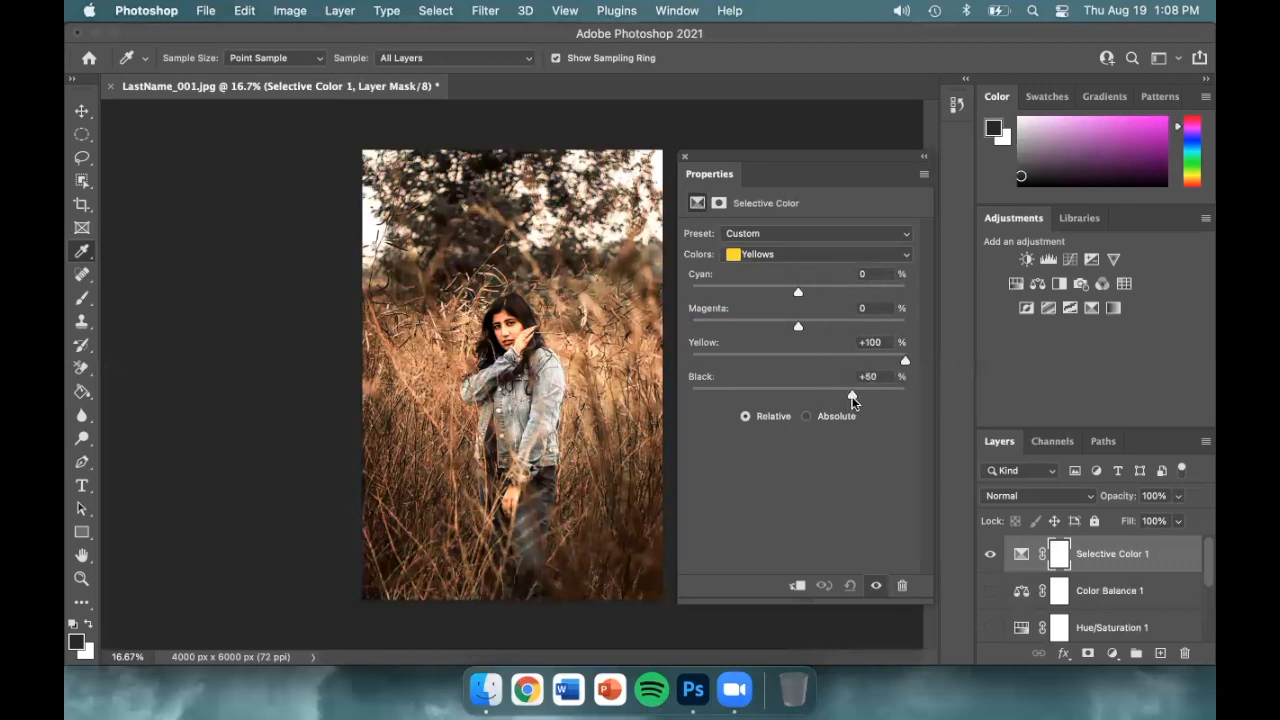
left_click(821, 258)
left_click(818, 321)
left_click_drag(798, 291, 906, 290)
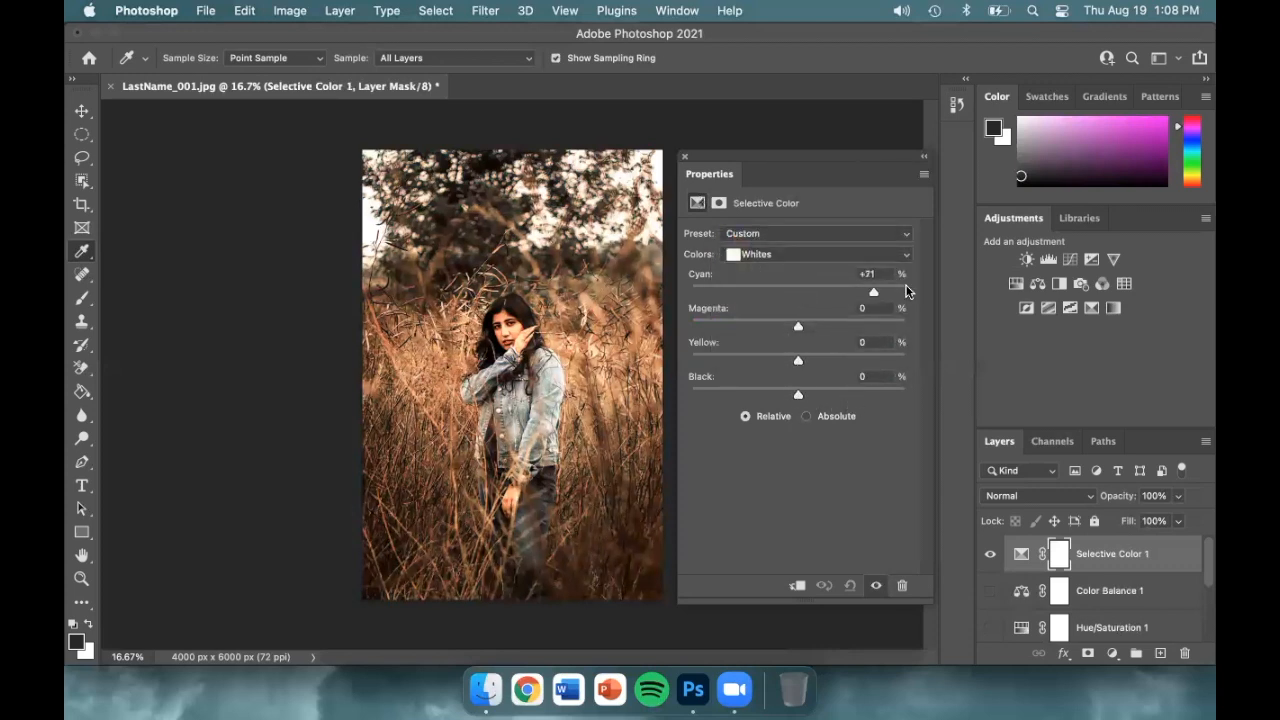
Set Neutrals to Cyan +40 and Blacks to Yellow +50
left_click(876, 256)
left_click(870, 268)
left_click_drag(798, 291, 850, 289)
left_click(848, 255)
left_click(846, 265)
left_click_drag(798, 360, 845, 360)
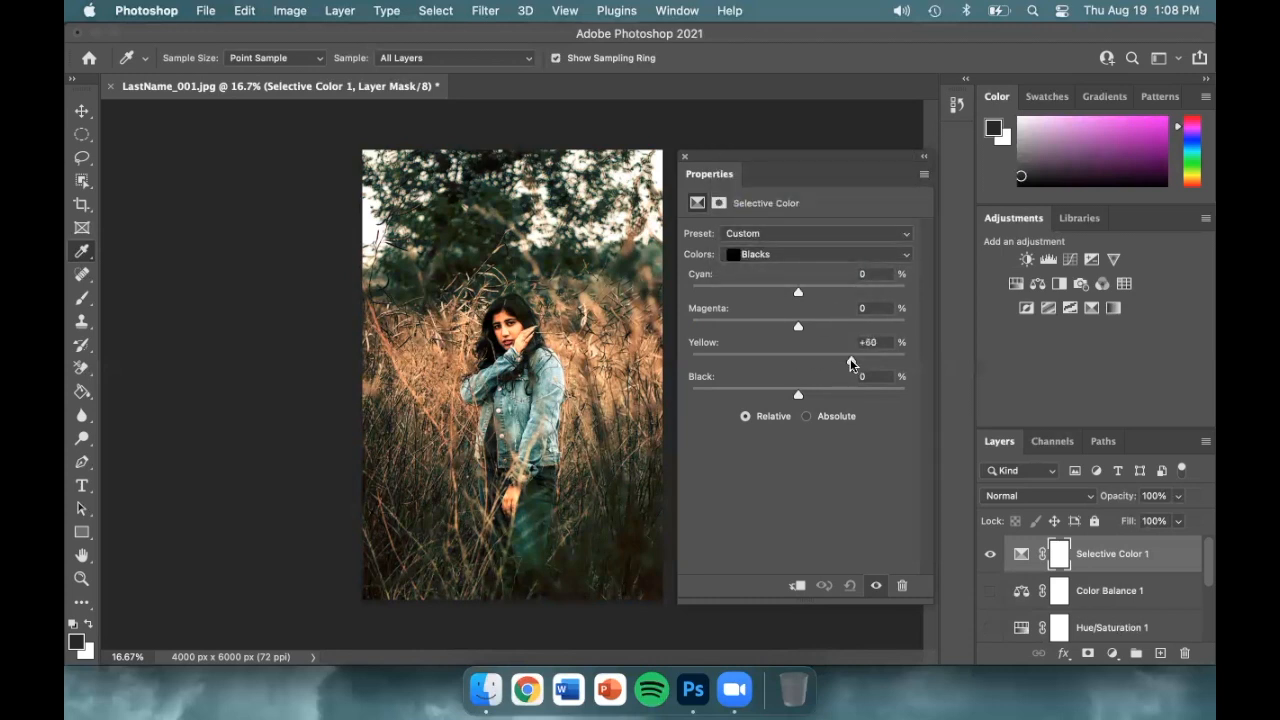
Toggle the Selective Color layer's visibility to compare, leaving it hidden
left_click(990, 554)
left_click(990, 554)
left_click(990, 554)
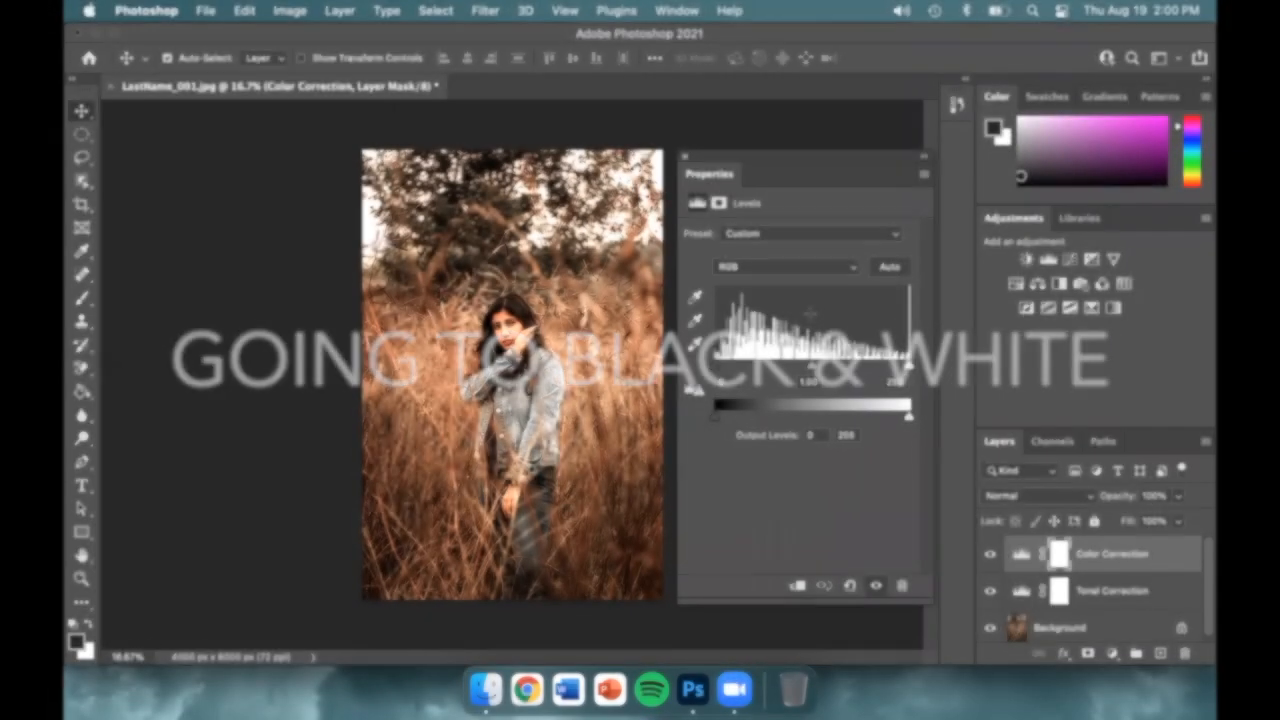
Add a Hue/Saturation layer colorized to a sepia tint with Hue 30 and Saturation 10
left_click(1012, 284)
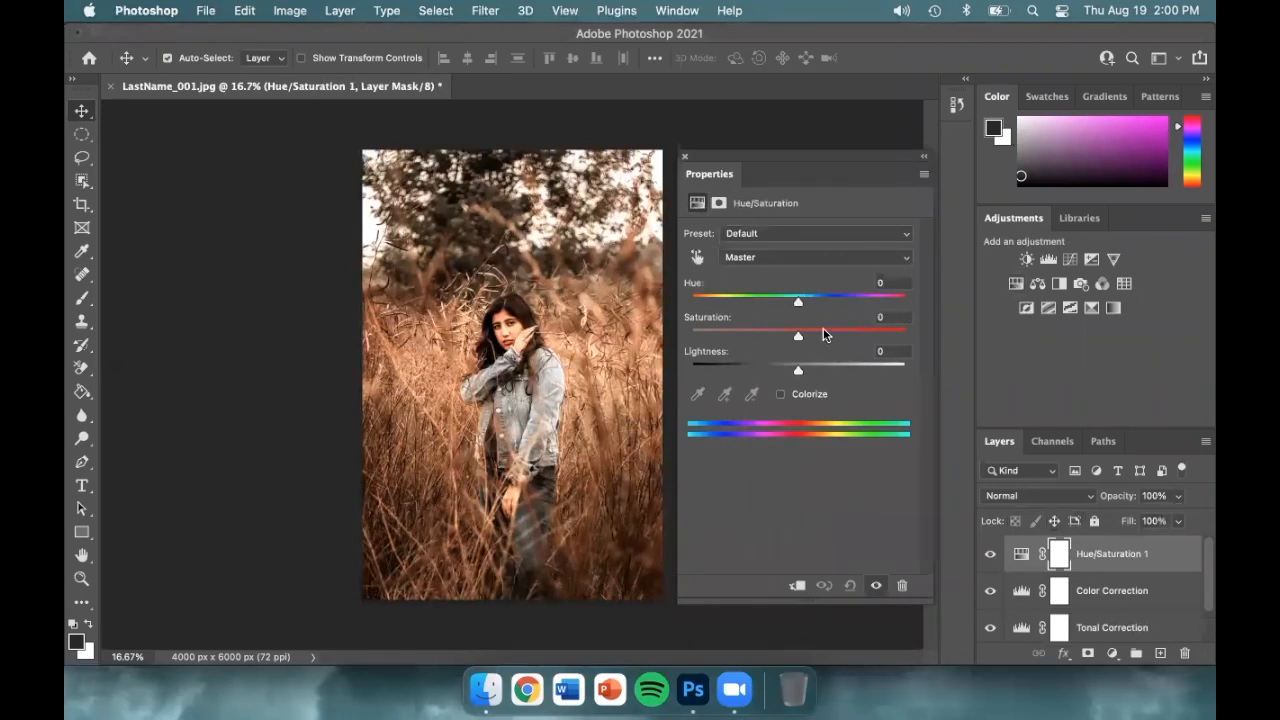
left_click(795, 338)
left_click_drag(795, 338, 690, 340)
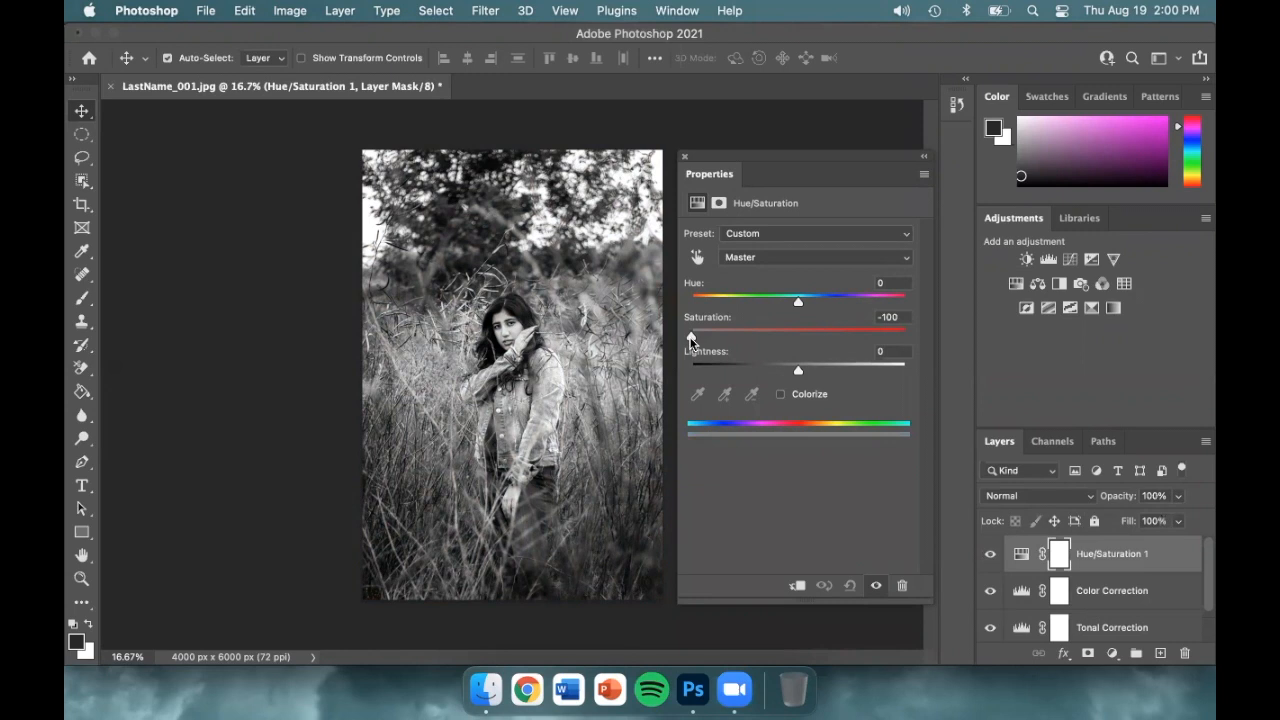
key("super+z")
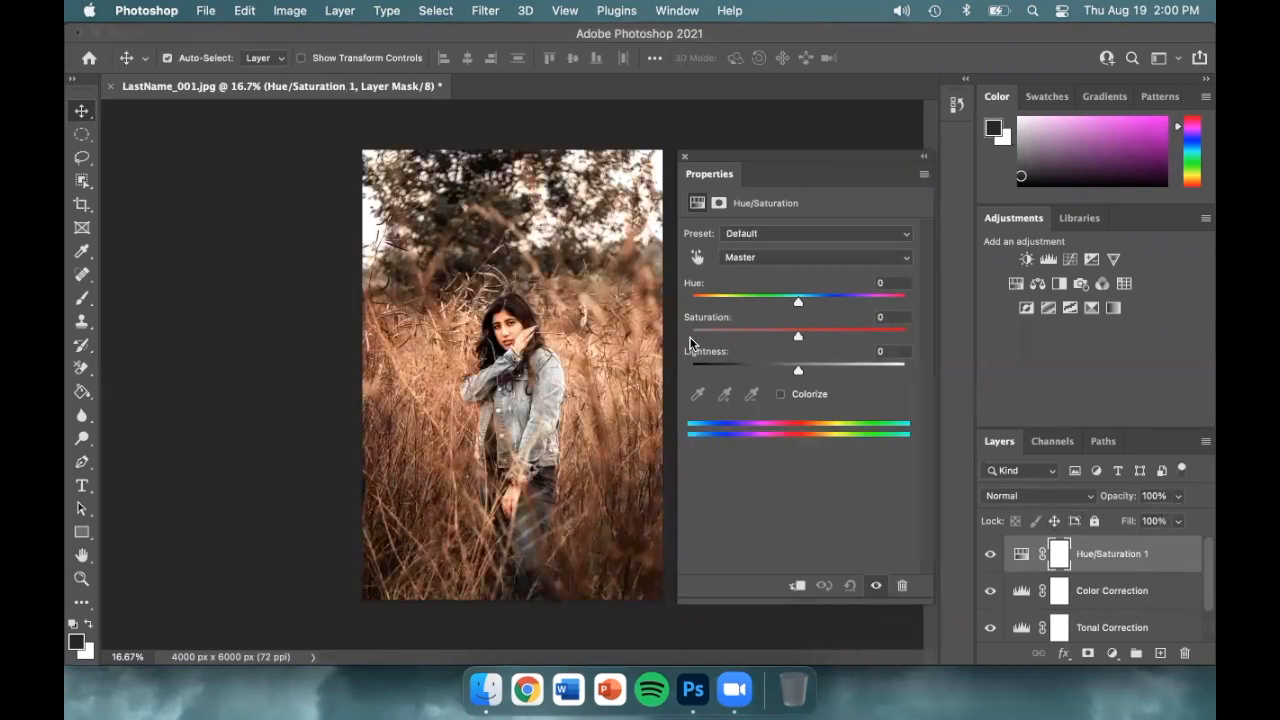
left_click(779, 395)
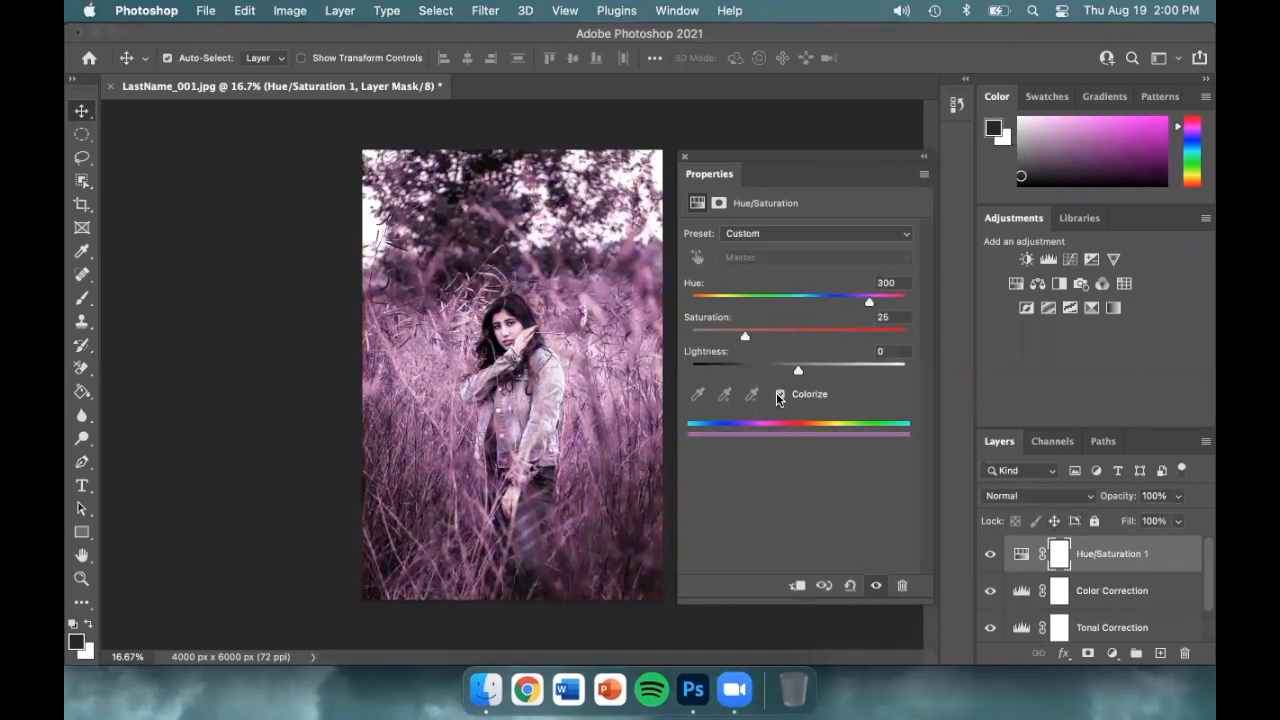
left_click_drag(869, 306, 726, 340)
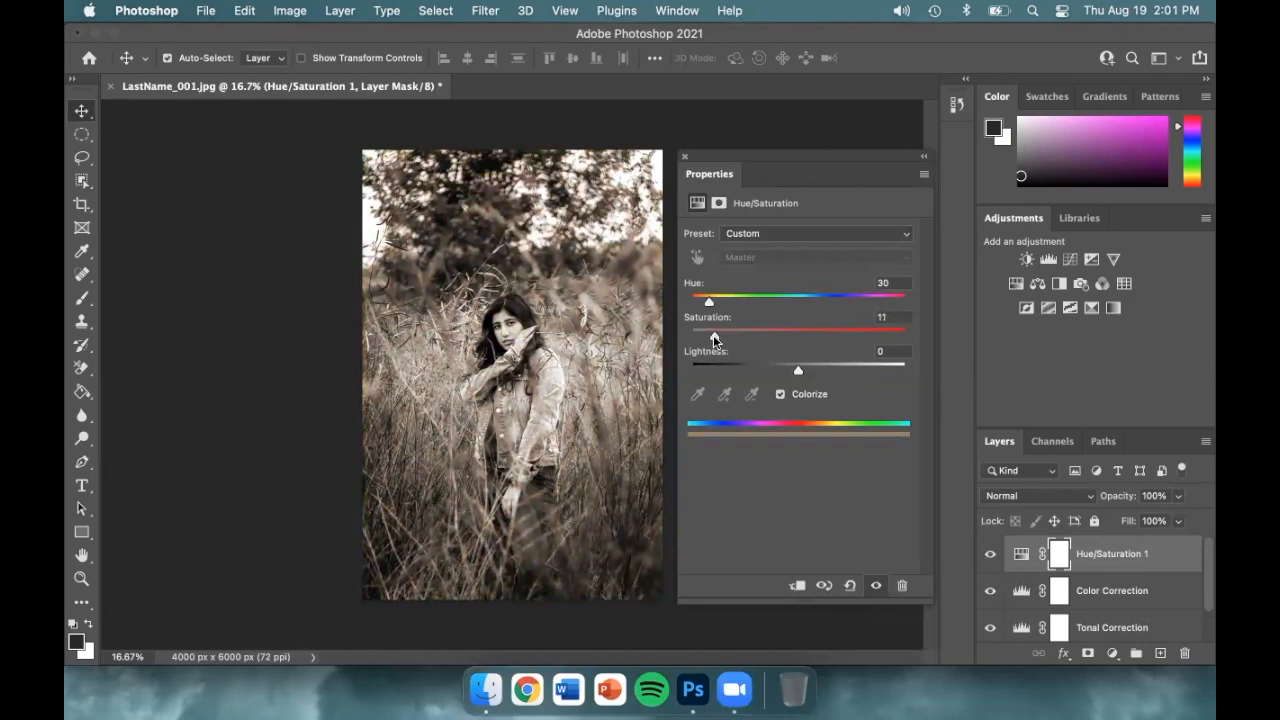
left_click_drag(713, 337, 711, 338)
Compare and hide the sepia tint, then add a Black & White adjustment layer
left_click(989, 556)
left_click(989, 556)
left_click(989, 556)
left_click(989, 556)
left_click(989, 556)
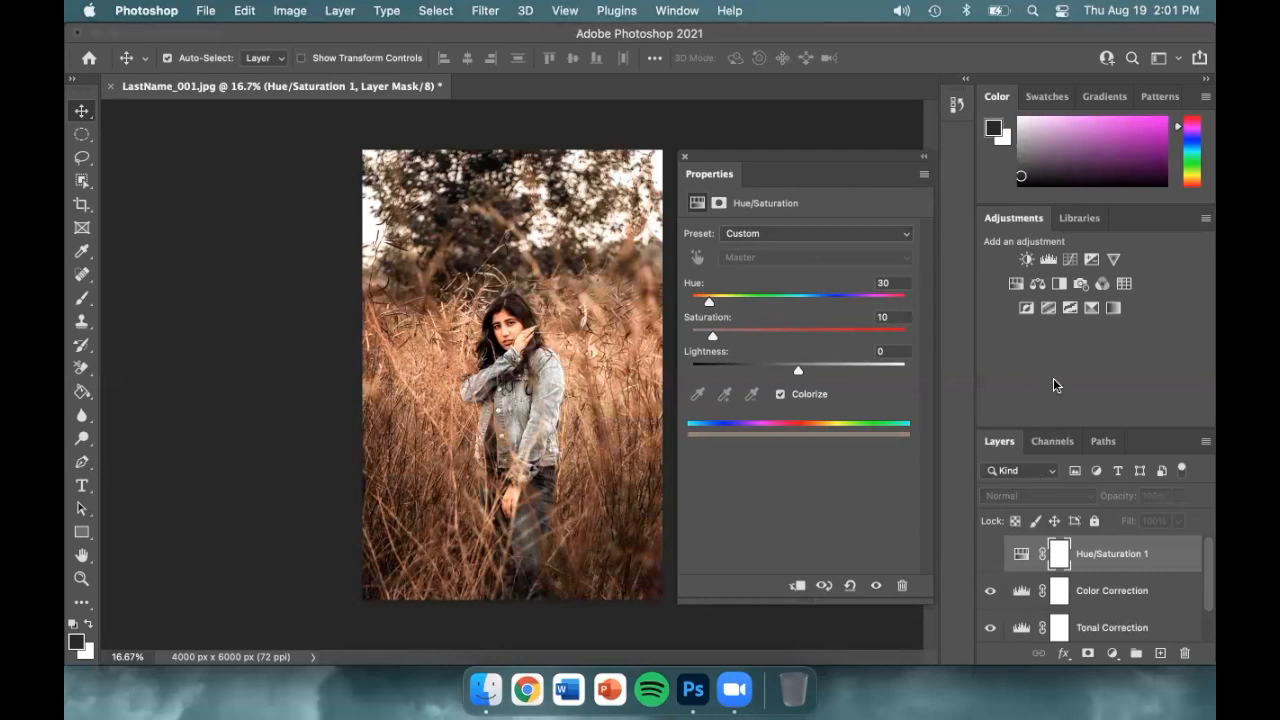
left_click(1056, 285)
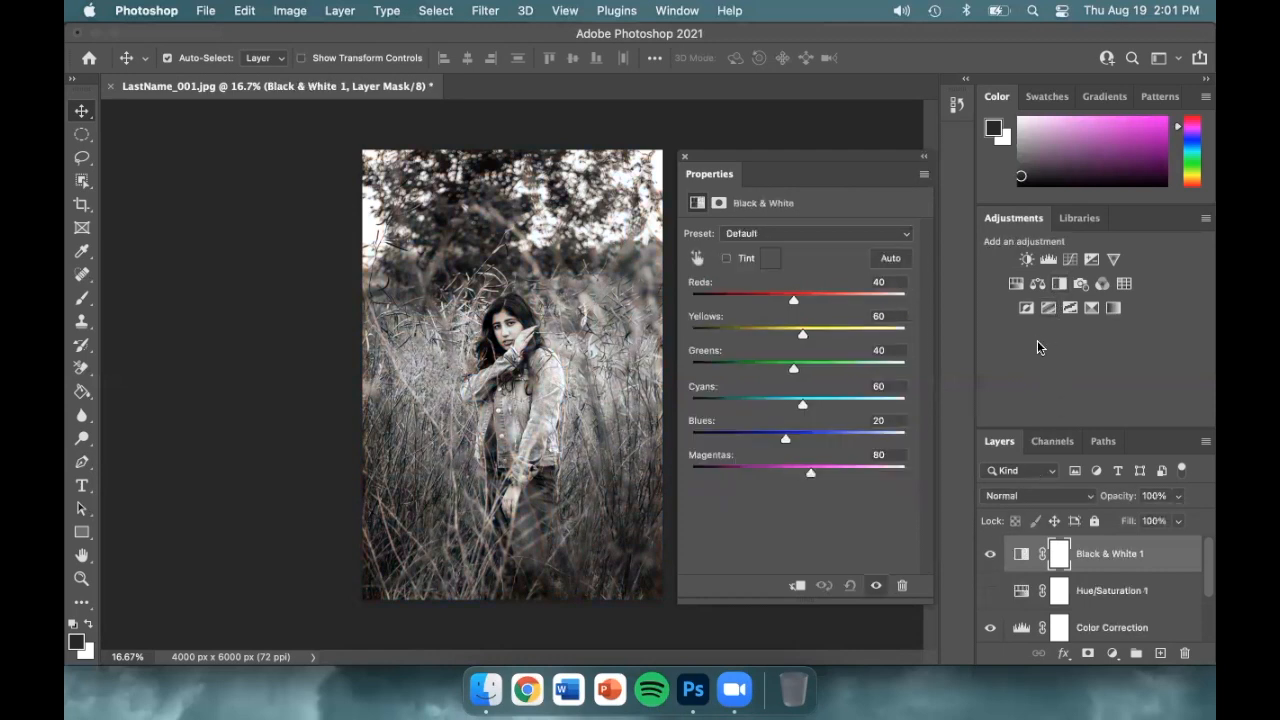
Set the Black & White Reds slider to -3 and raise Yellows to 121
left_click_drag(793, 299, 776, 301)
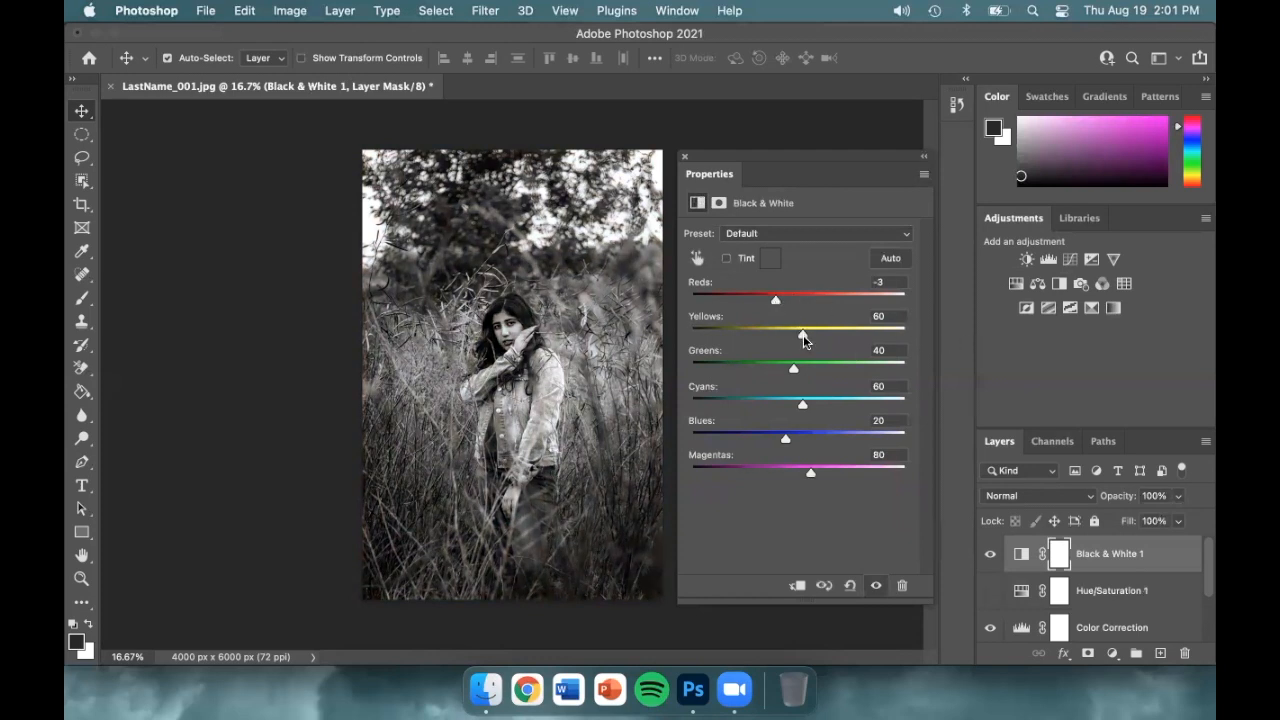
left_click_drag(803, 335, 828, 340)
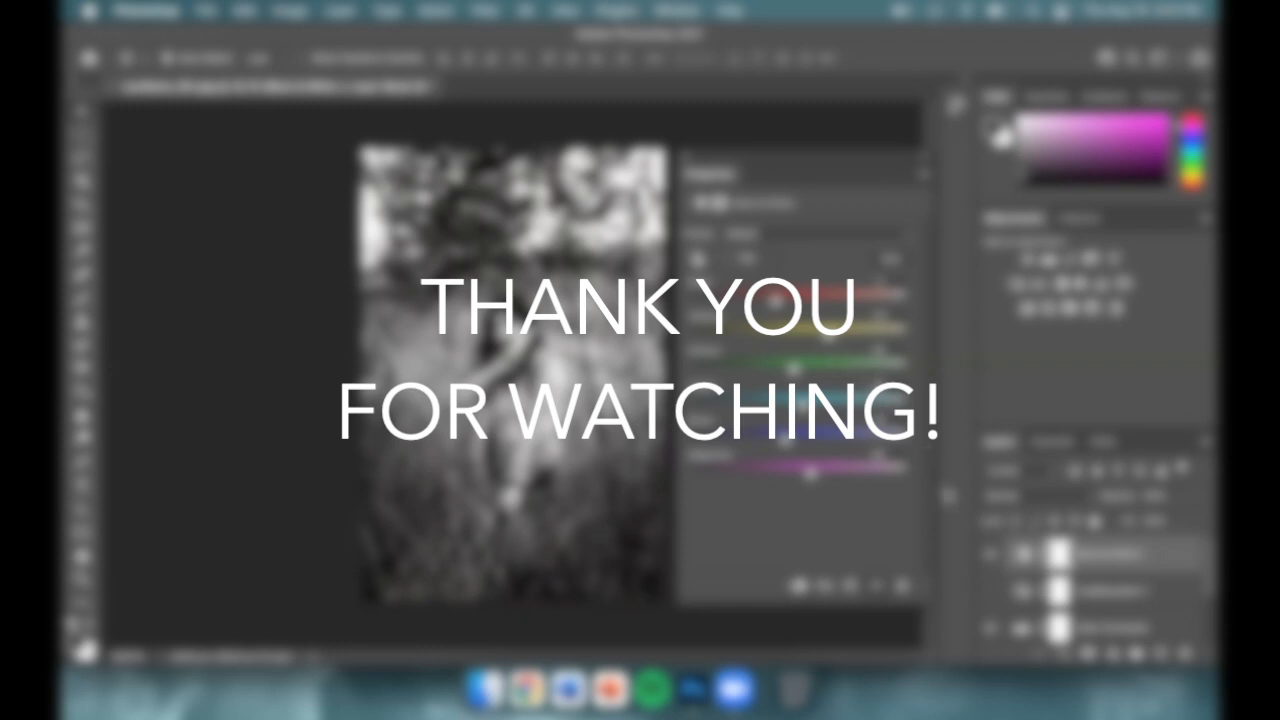
left_click(990, 558)
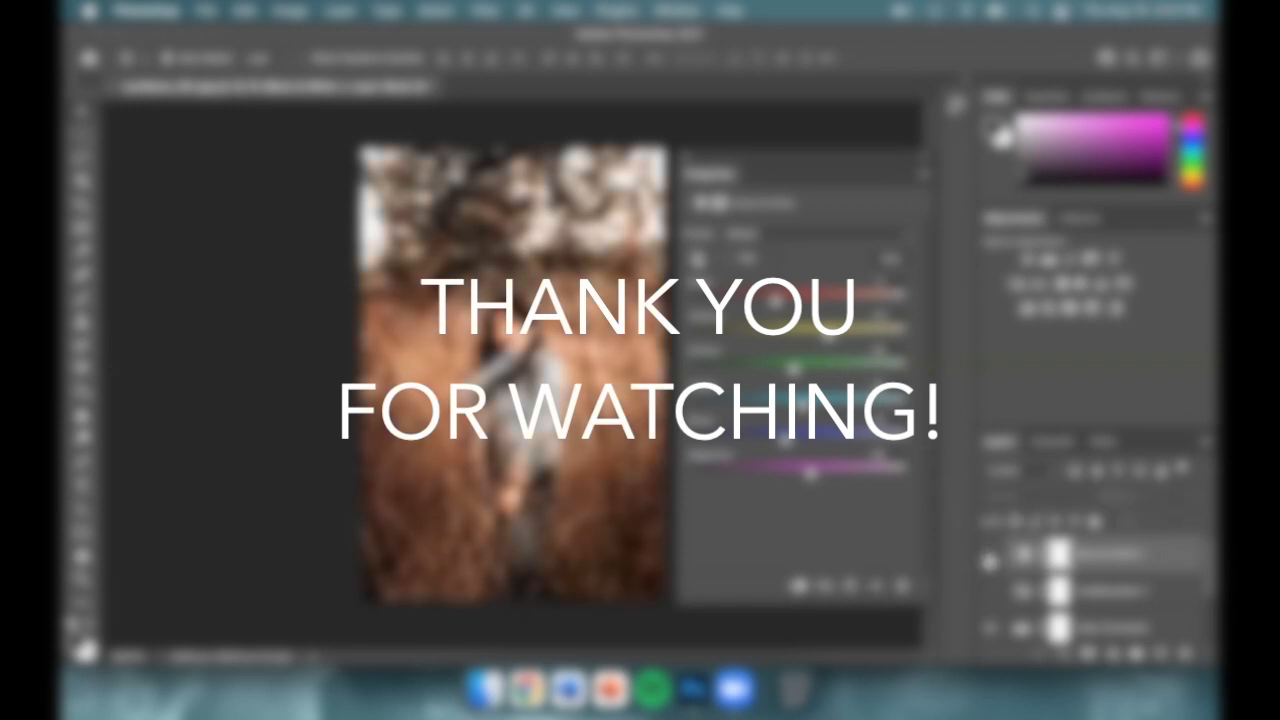
left_click(990, 558)
left_click(990, 558)
left_click(990, 560)
left_click(990, 558)
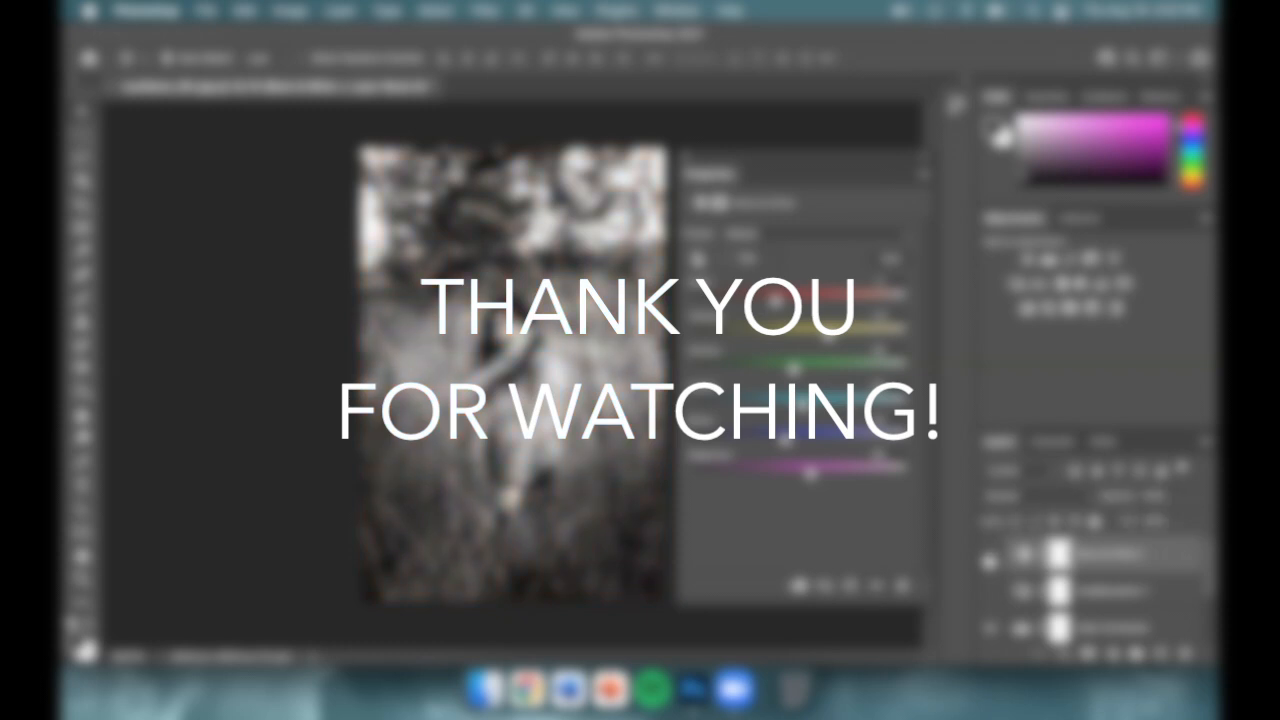